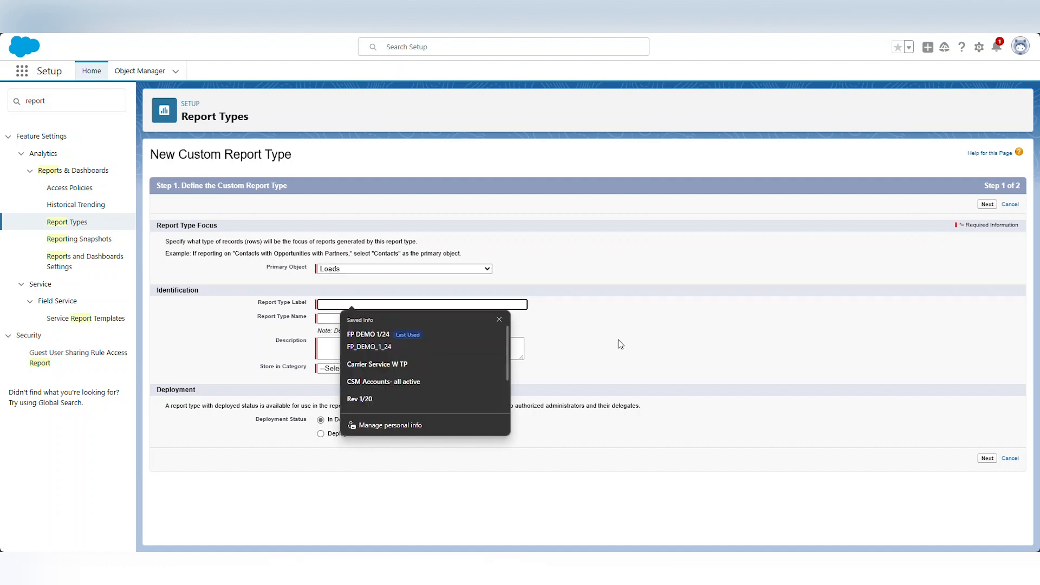
Label the report type DEMO FP, describe it 'Used for Demo', file it under Other Reports, and set it Deployed
{"action": "type", "text": "DEMO FP"}
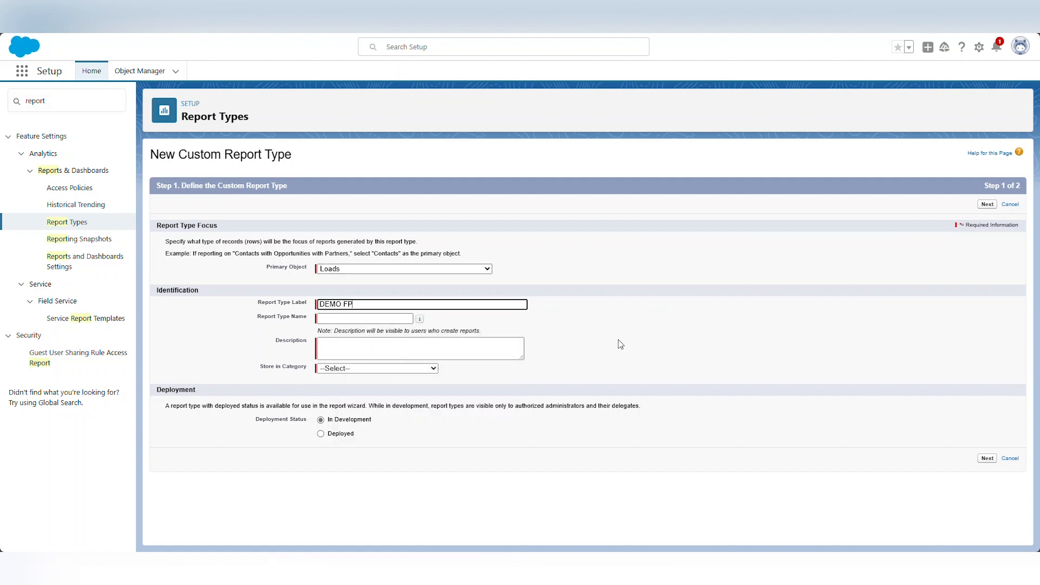
{"action": "left_click", "coordinate": [621, 345]}
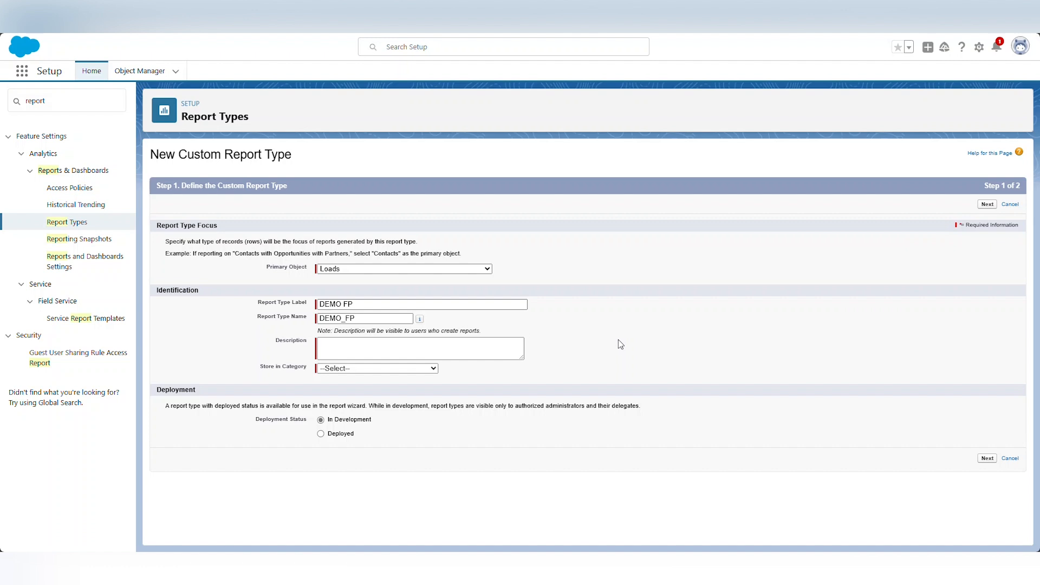
{"action": "left_click", "coordinate": [440, 349]}
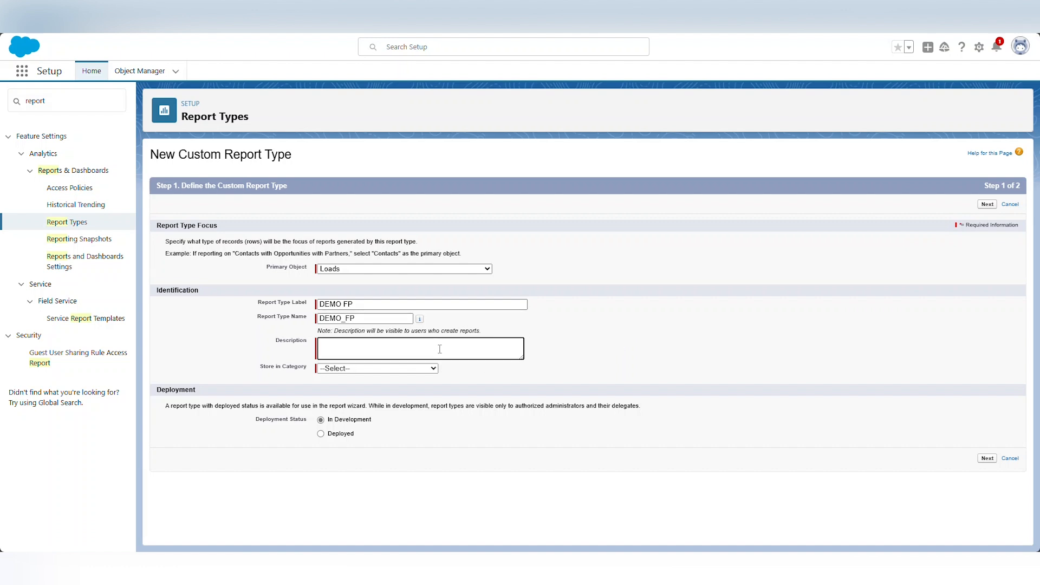
{"action": "type", "text": "Used for Demo"}
{"action": "left_click", "coordinate": [431, 369]}
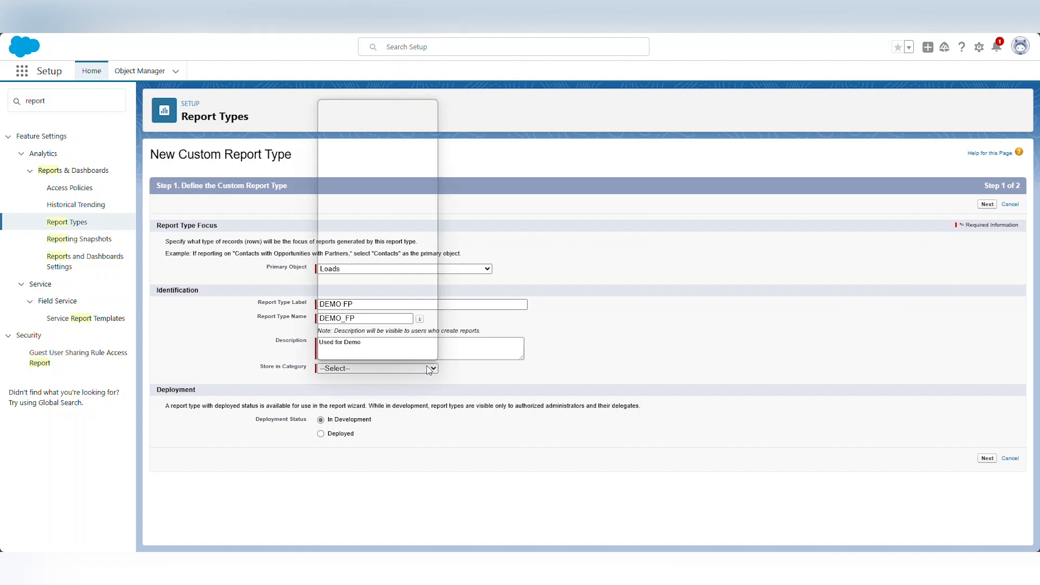
{"action": "left_click", "coordinate": [364, 248]}
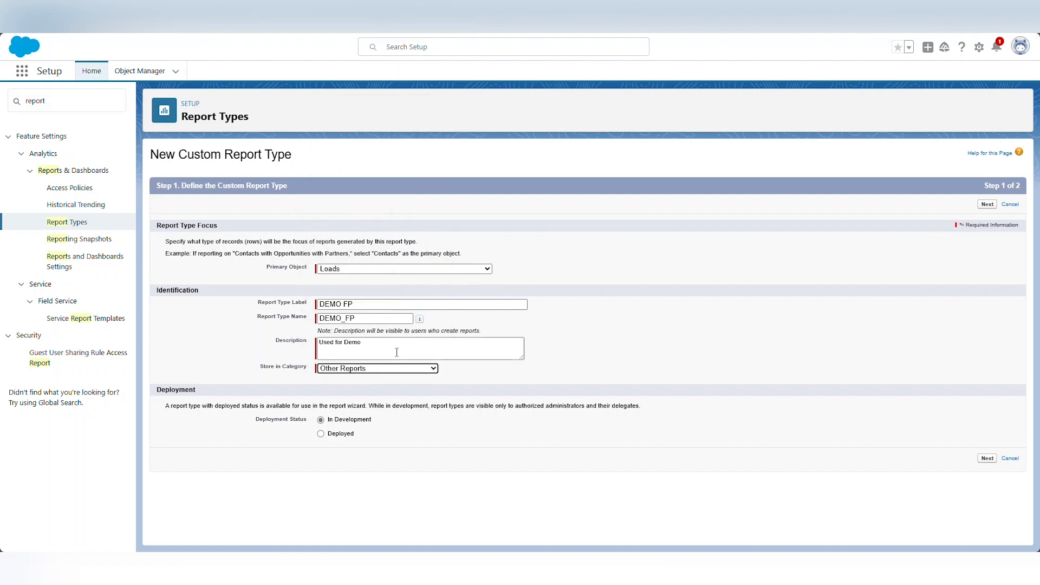
{"action": "left_click", "coordinate": [321, 434]}
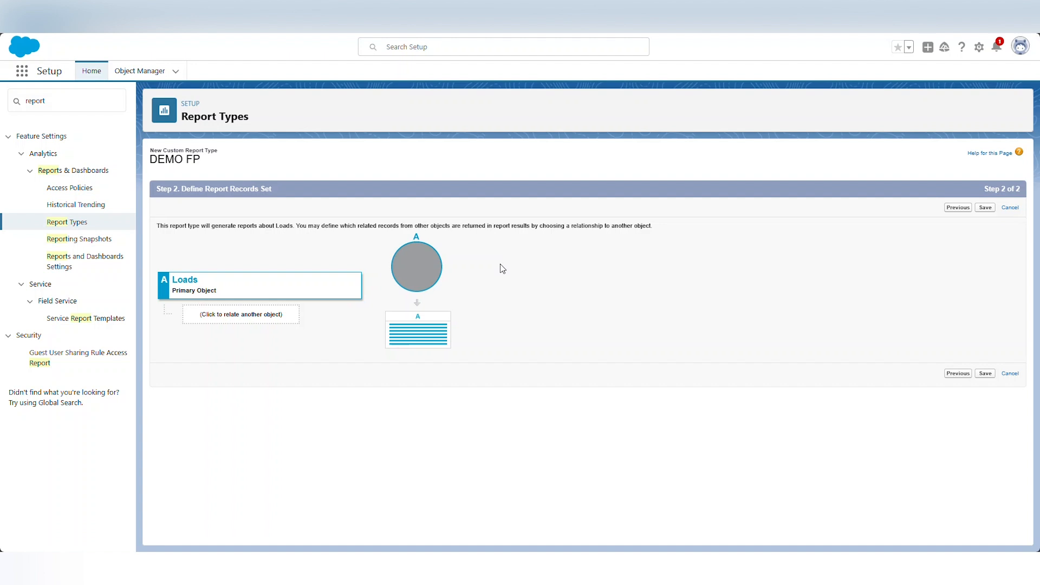
Relate Freight Plan Loads to Loads as 'may or may not have' records and save the report type
{"action": "left_click", "coordinate": [233, 319]}
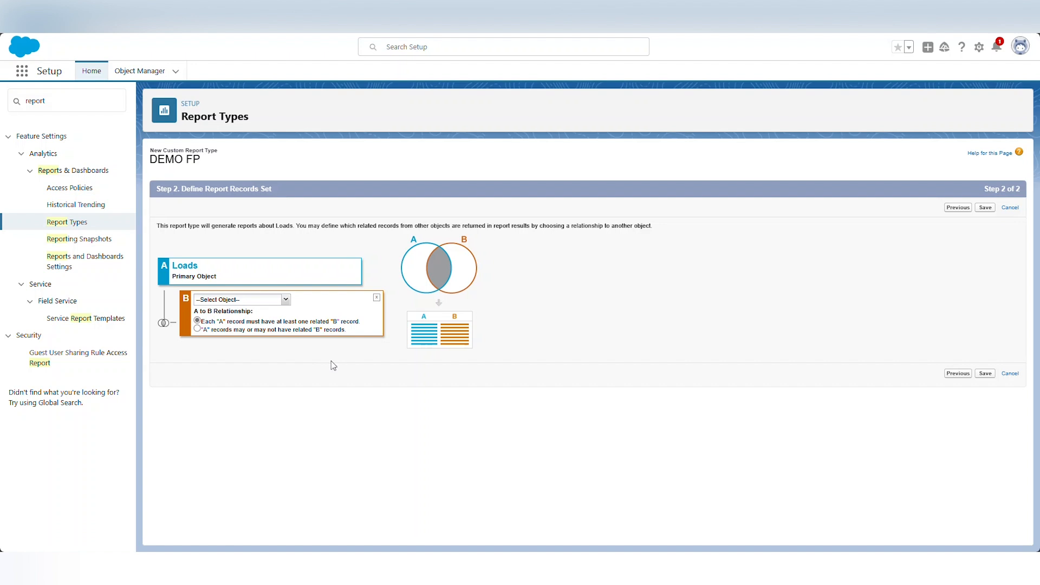
{"action": "left_click", "coordinate": [198, 330]}
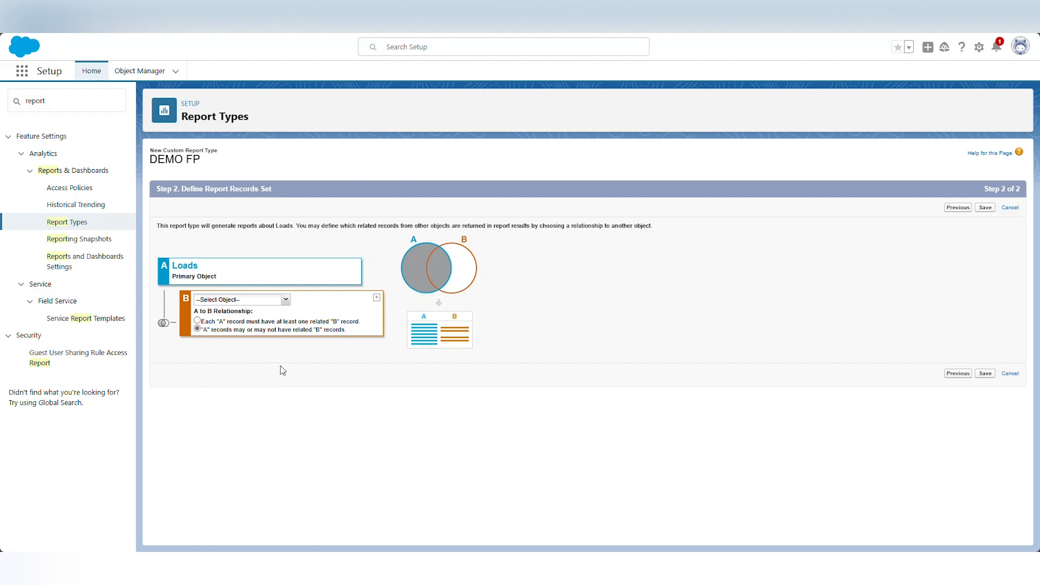
{"action": "left_click", "coordinate": [286, 300]}
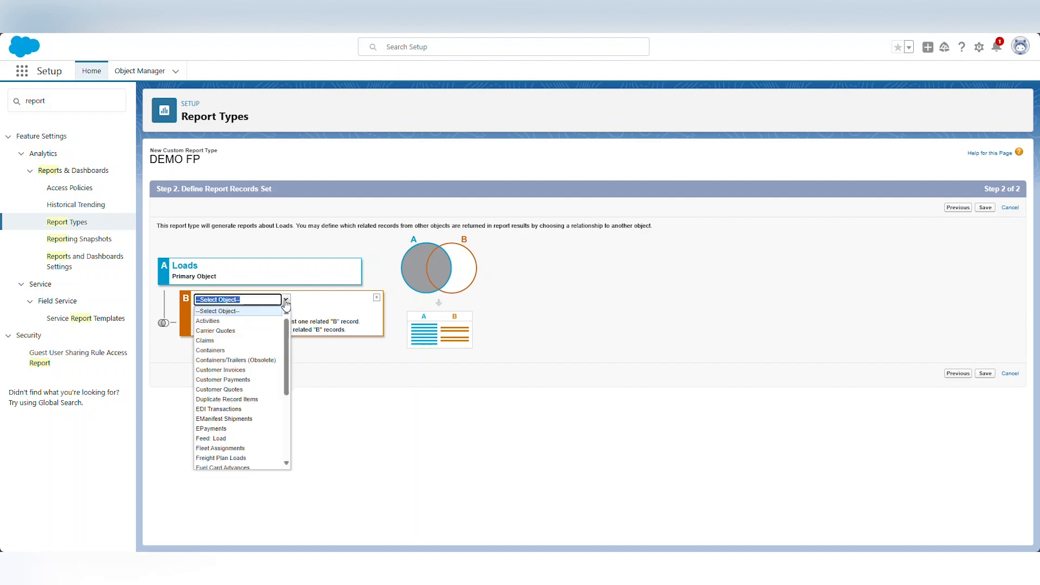
{"action": "scroll", "coordinate": [254, 373], "scroll_direction": "down", "scroll_amount": 3}
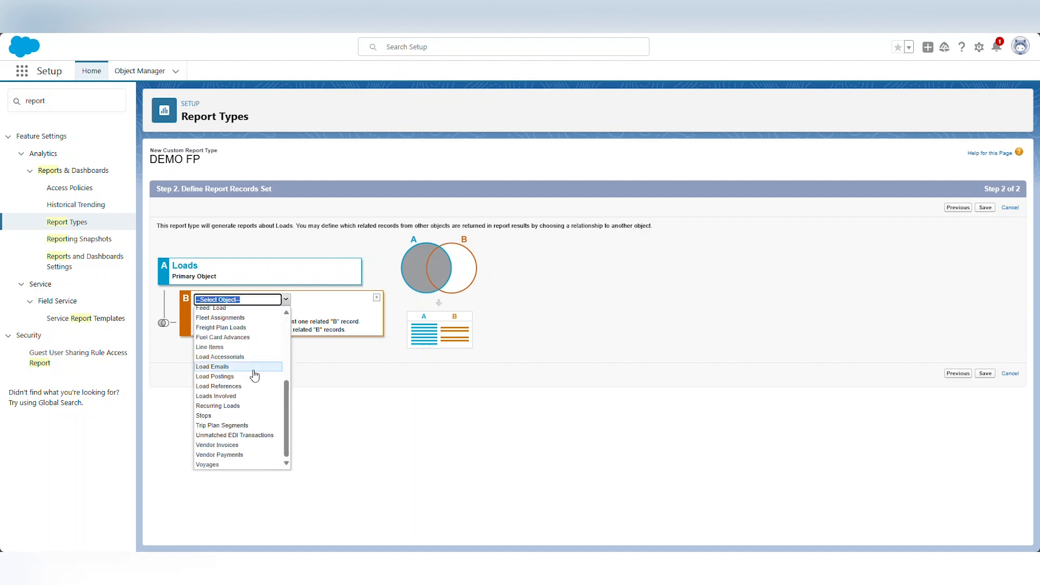
{"action": "left_click", "coordinate": [241, 328]}
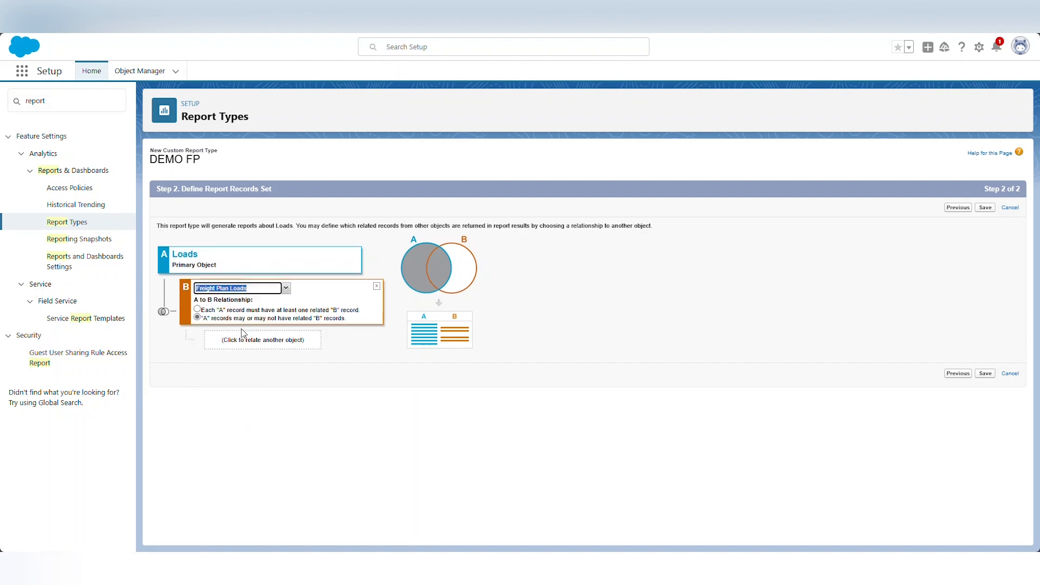
{"action": "left_click", "coordinate": [985, 375]}
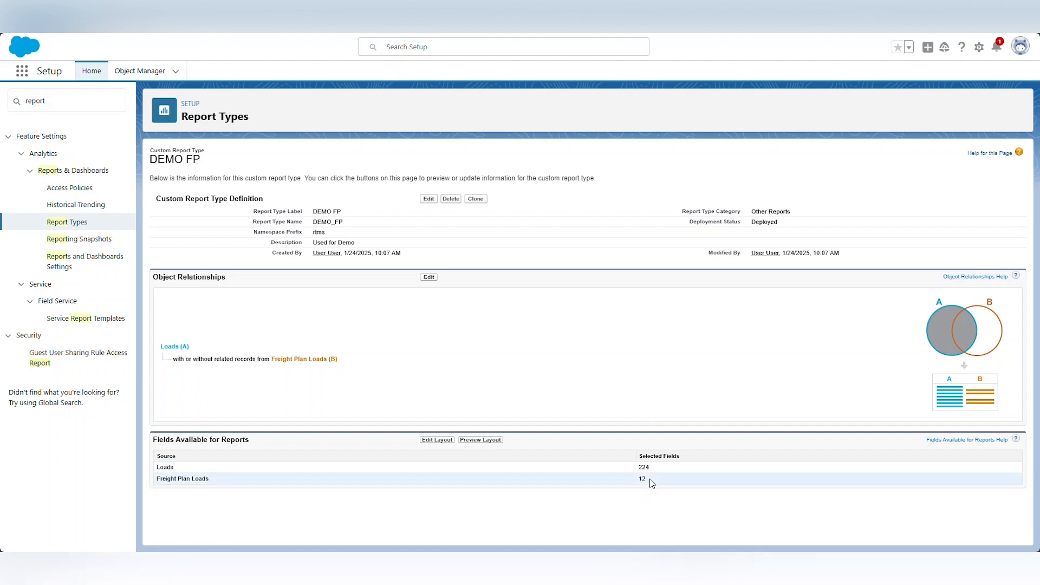
Check the Freight Plan Loads field count of 12 on the saved DEMO FP report type
{"action": "left_click_drag", "start_coordinate": [648, 482], "coordinate": [639, 482]}
{"action": "left_click", "coordinate": [601, 496]}
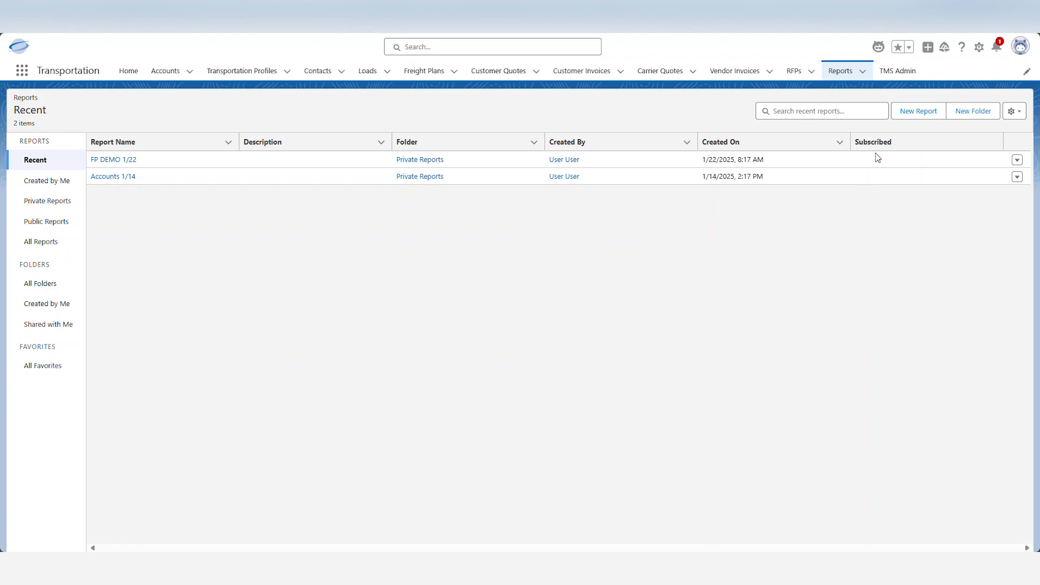
Start a new report from the DEMO FP report type, found by searching 'demo' under All
{"action": "left_click", "coordinate": [907, 114]}
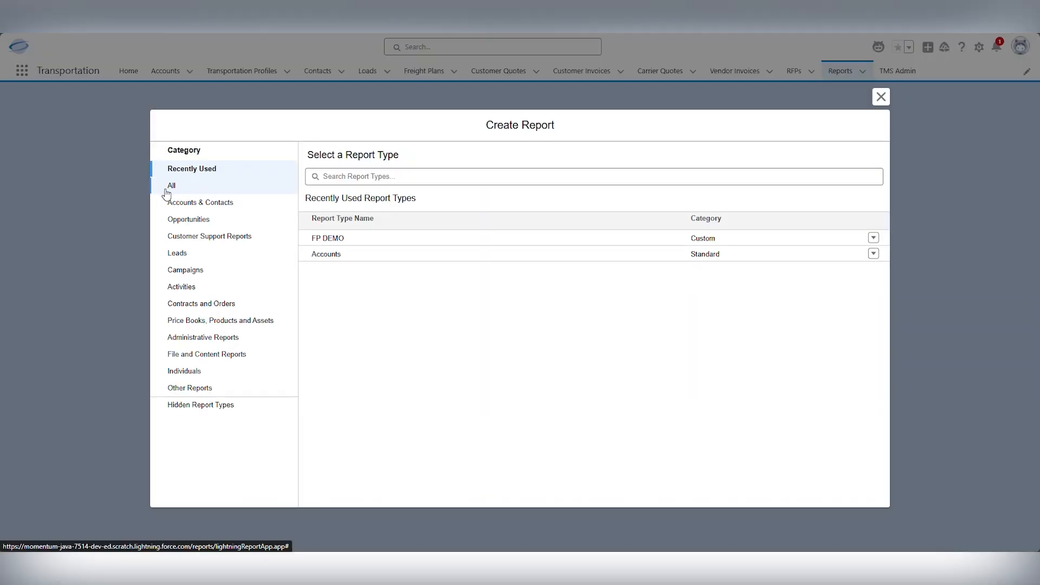
{"action": "left_click", "coordinate": [174, 187]}
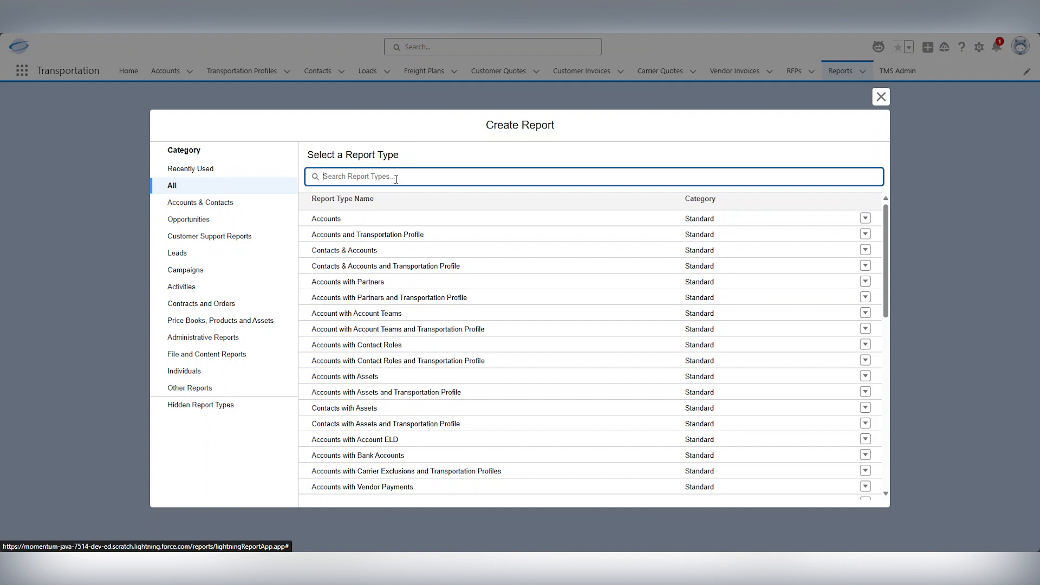
{"action": "left_click", "coordinate": [396, 179]}
{"action": "type", "text": "demo"}
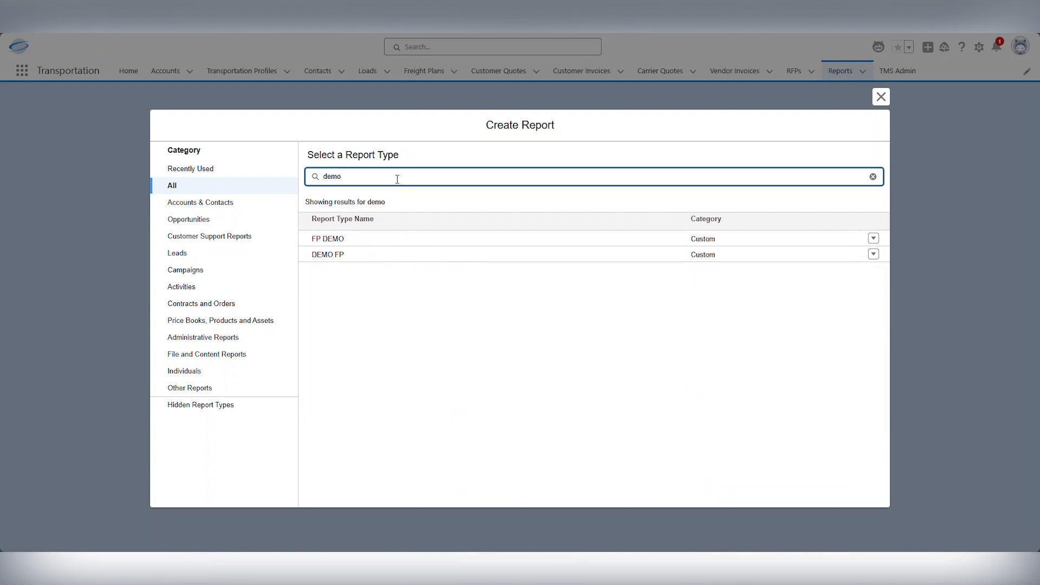
{"action": "left_click", "coordinate": [329, 256]}
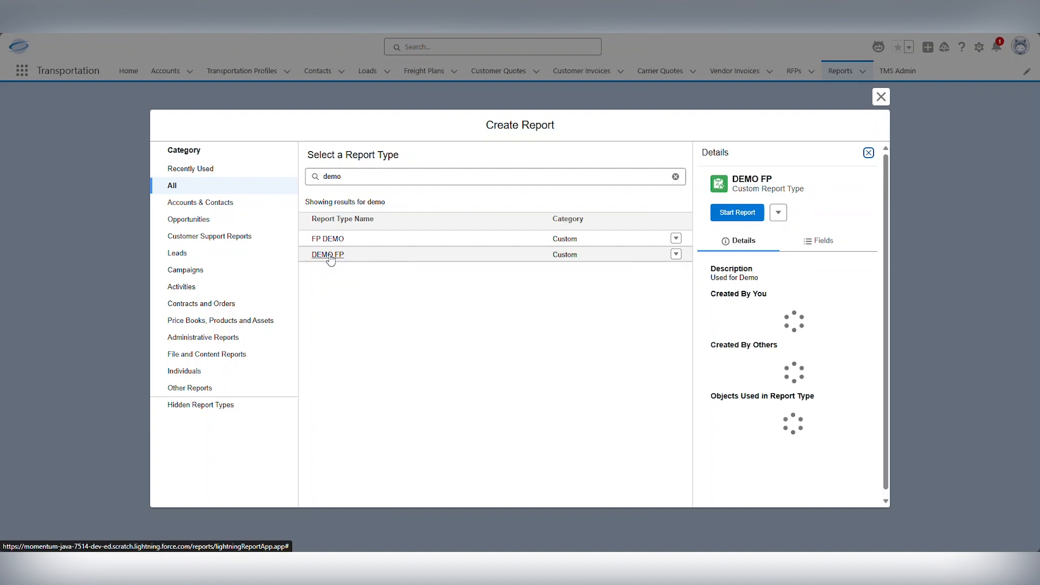
{"action": "left_click", "coordinate": [737, 213]}
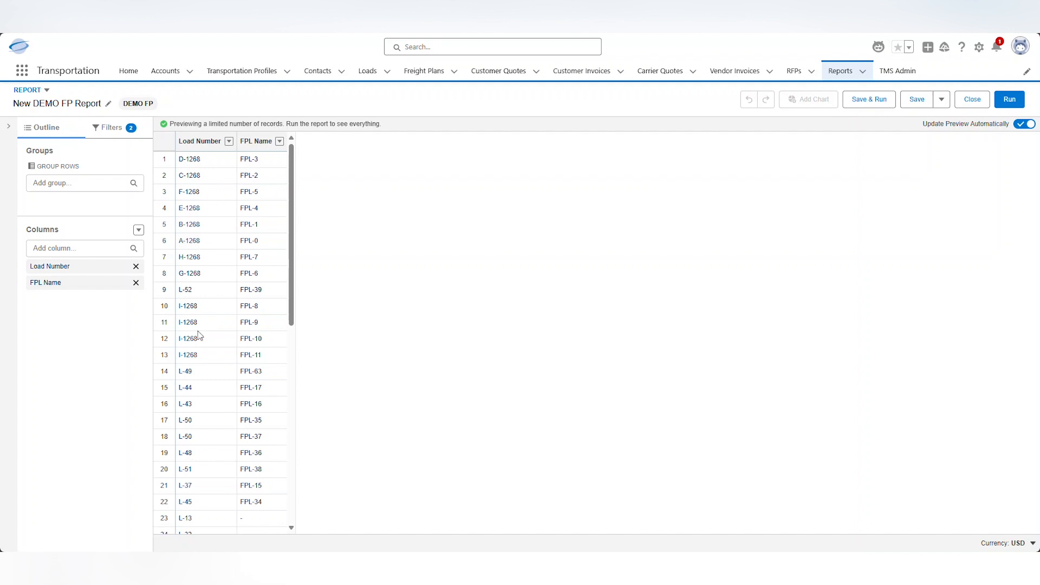
Scroll the report preview to see which loads have an FPL Name
{"action": "scroll", "coordinate": [199, 290], "scroll_direction": "down", "scroll_amount": 6}
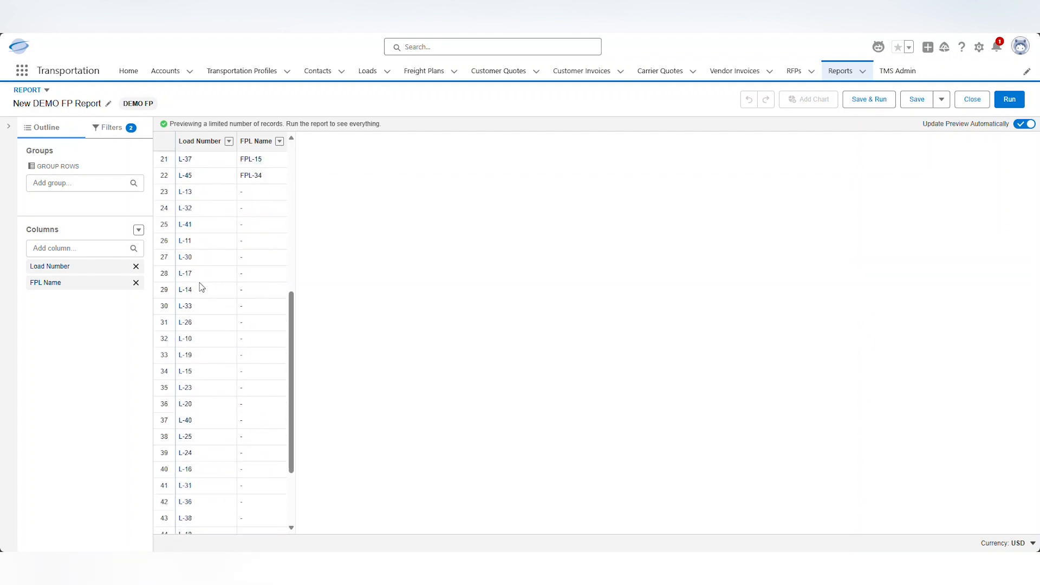
{"action": "scroll", "coordinate": [201, 287], "scroll_direction": "up", "scroll_amount": 6}
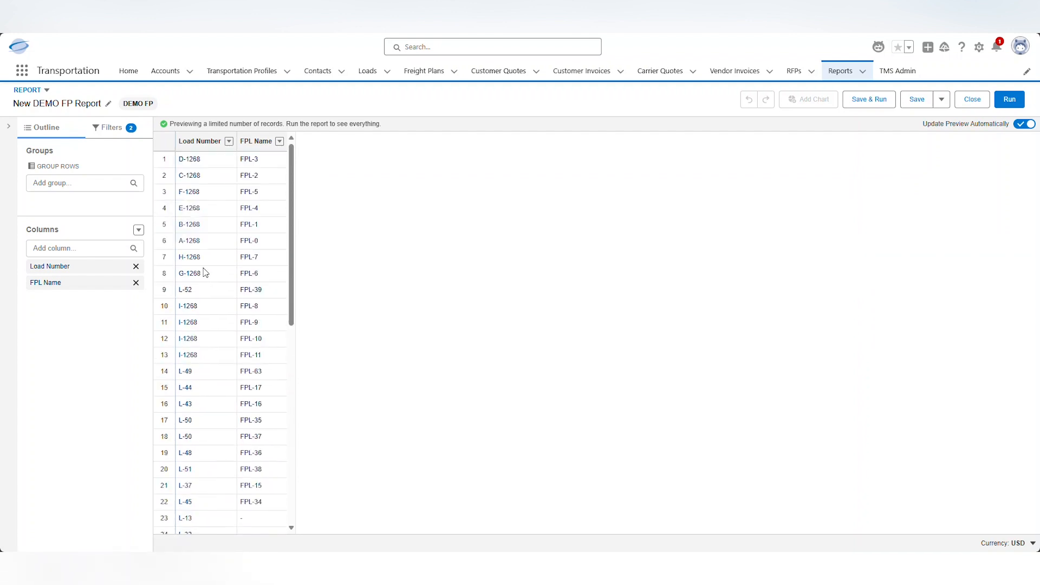
Add an In Freight Plan equals True filter to the report
{"action": "left_click", "coordinate": [112, 130]}
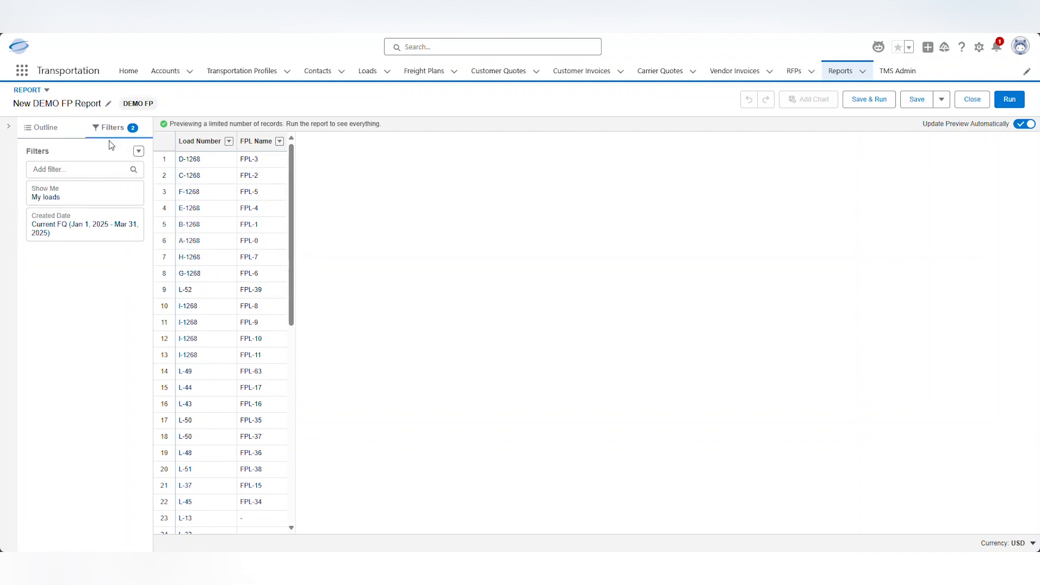
{"action": "left_click", "coordinate": [58, 170]}
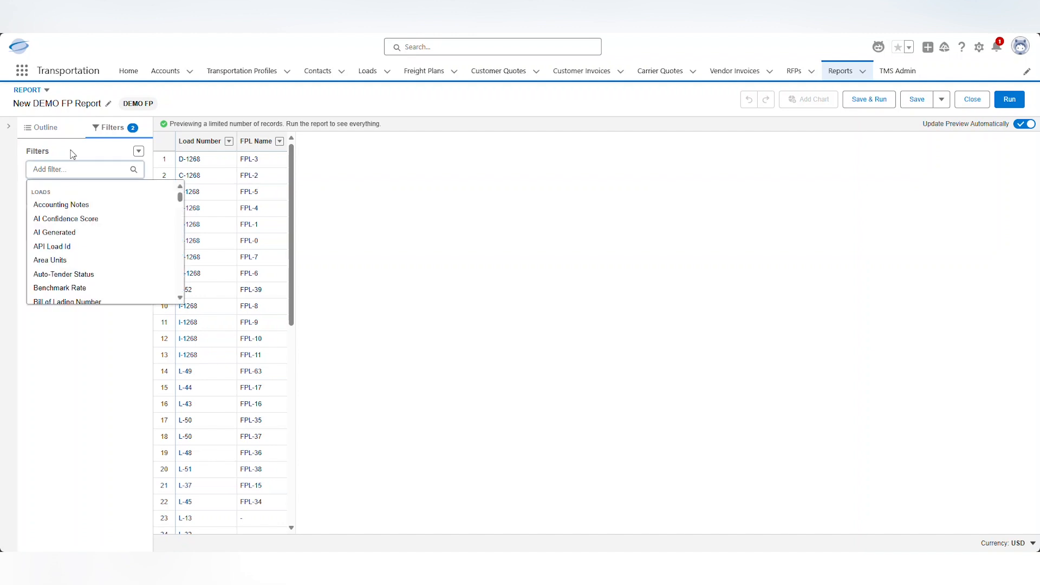
{"action": "type", "text": "in f"}
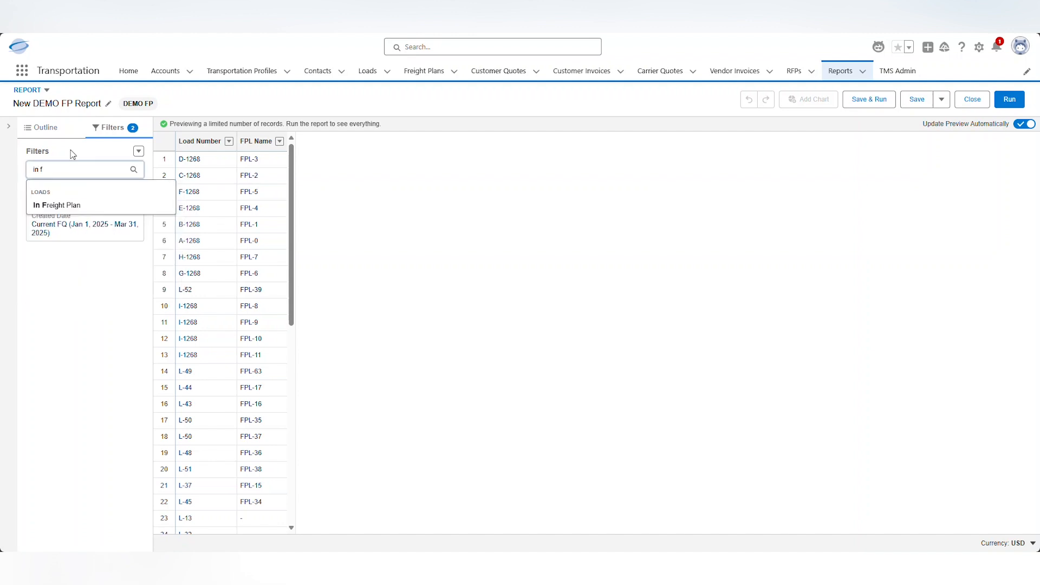
{"action": "left_click", "coordinate": [69, 205]}
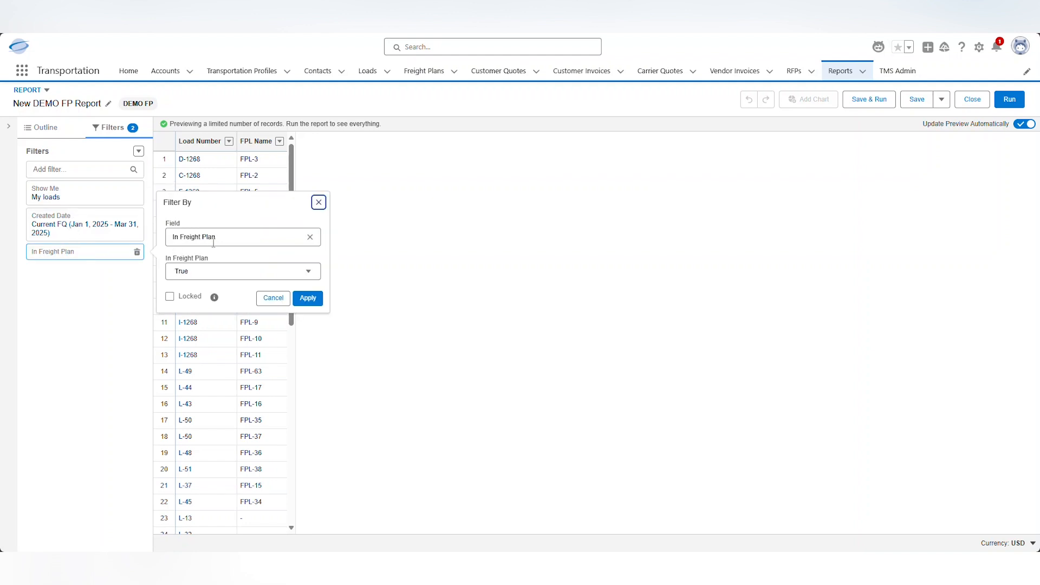
{"action": "left_click", "coordinate": [307, 298]}
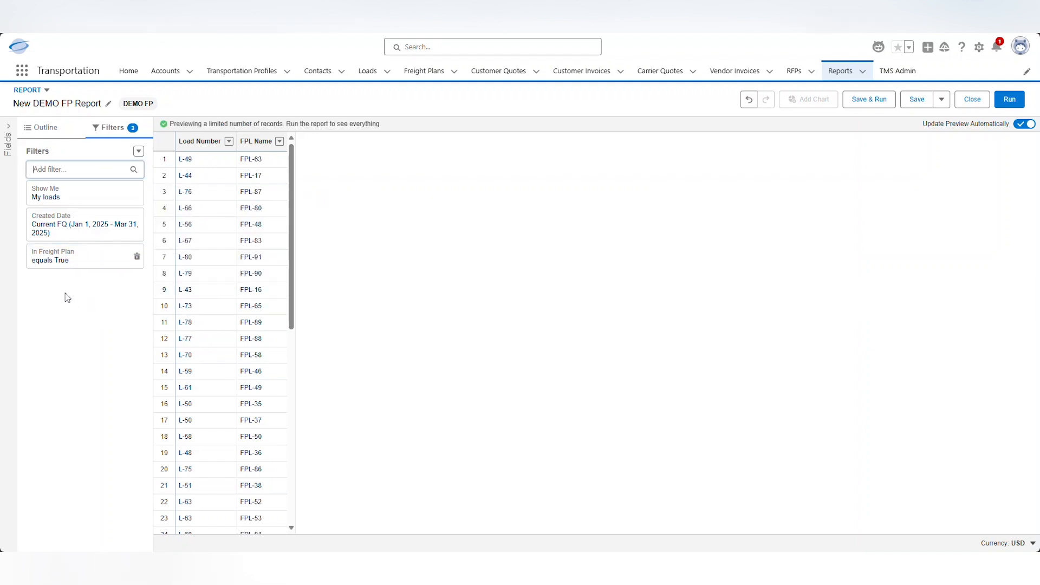
Browse the filter field list for another field to filter by
{"action": "left_click", "coordinate": [66, 171]}
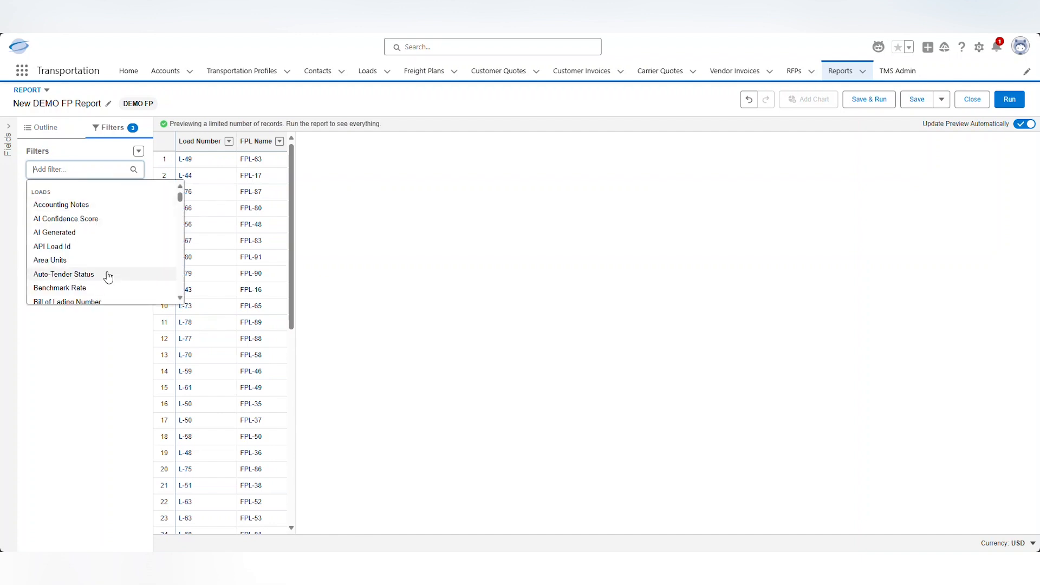
{"action": "scroll", "coordinate": [107, 269], "scroll_direction": "down", "scroll_amount": 5}
{"action": "scroll", "coordinate": [107, 260], "scroll_direction": "down", "scroll_amount": 8}
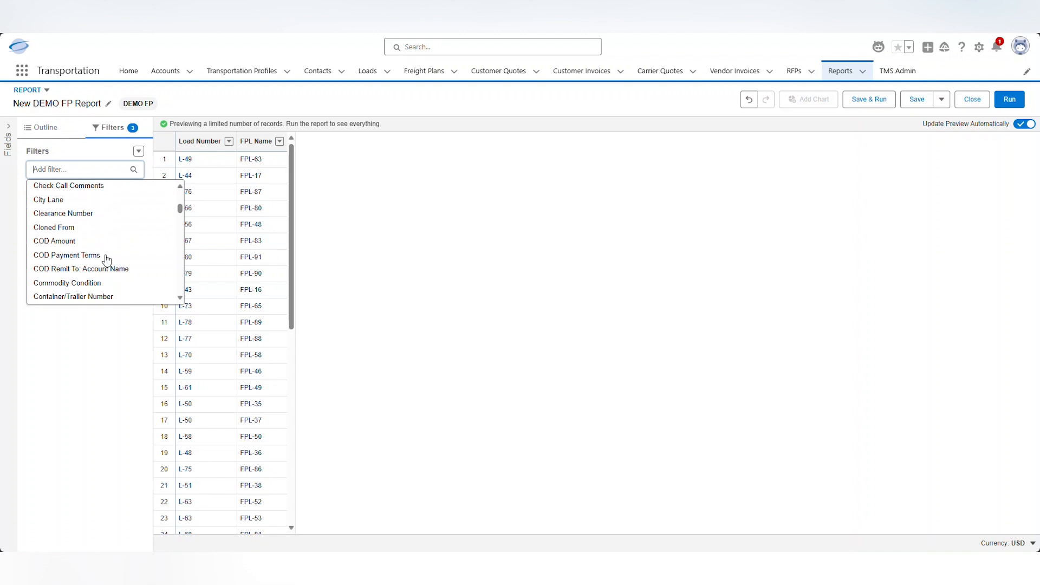
{"action": "scroll", "coordinate": [107, 260], "scroll_direction": "down", "scroll_amount": 6}
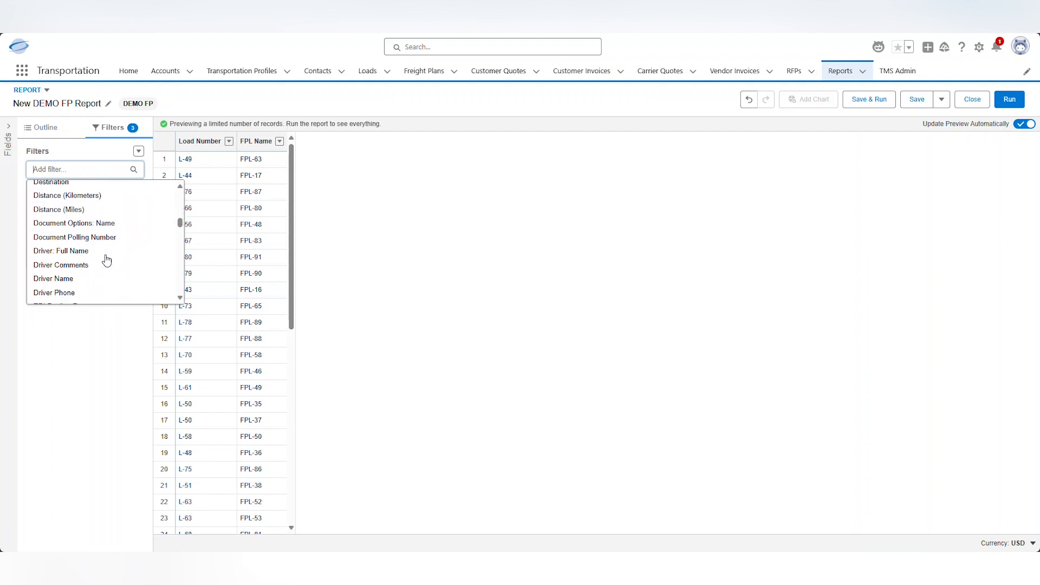
{"action": "scroll", "coordinate": [107, 260], "scroll_direction": "up", "scroll_amount": 4}
{"action": "scroll", "coordinate": [107, 260], "scroll_direction": "up", "scroll_amount": 10}
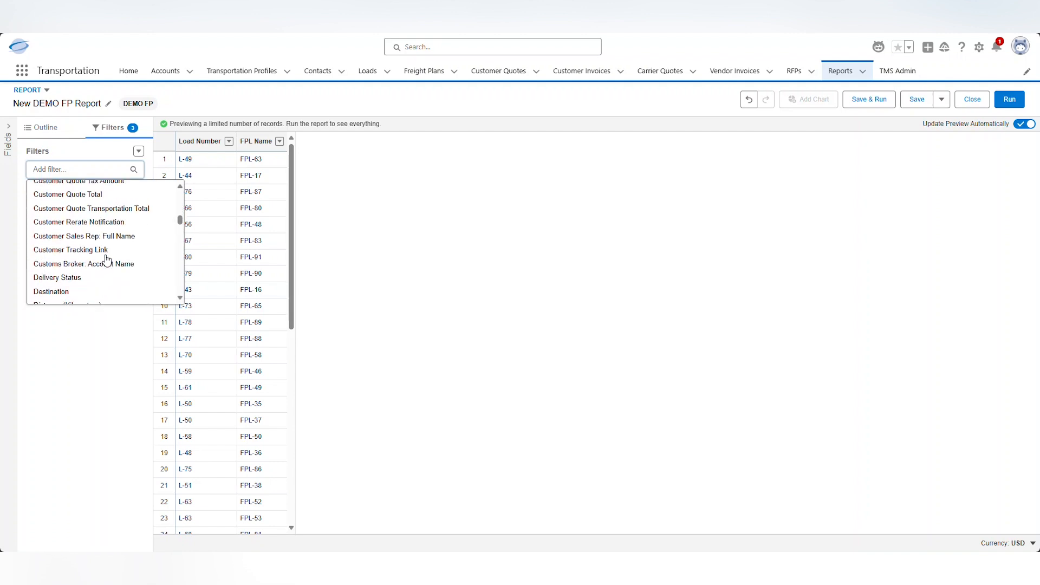
{"action": "scroll", "coordinate": [105, 261], "scroll_direction": "up", "scroll_amount": 4}
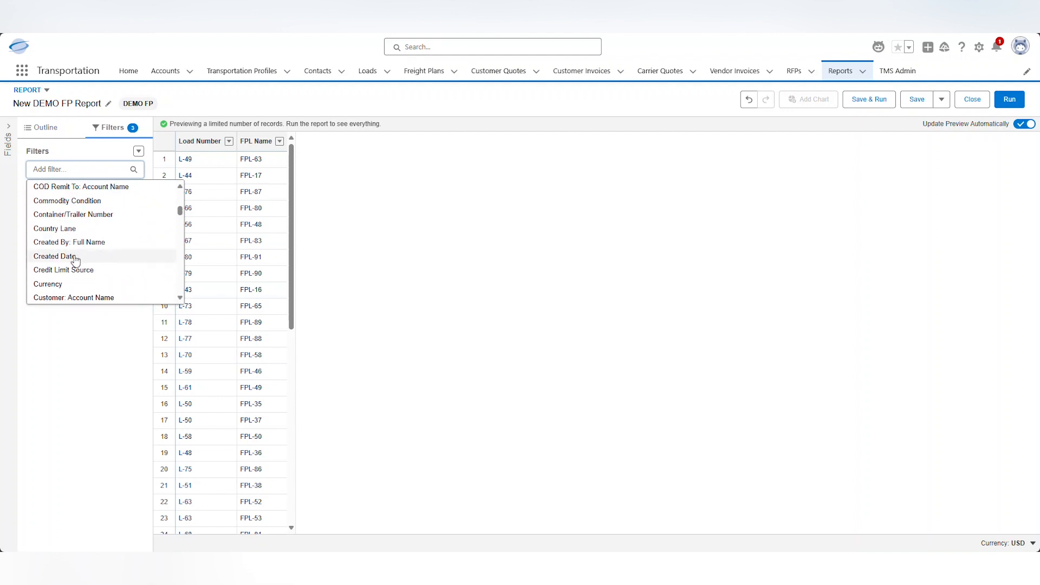
Filter the report to Created Date equals the relative date TODAY
{"action": "left_click", "coordinate": [54, 256]}
{"action": "left_click", "coordinate": [193, 316]}
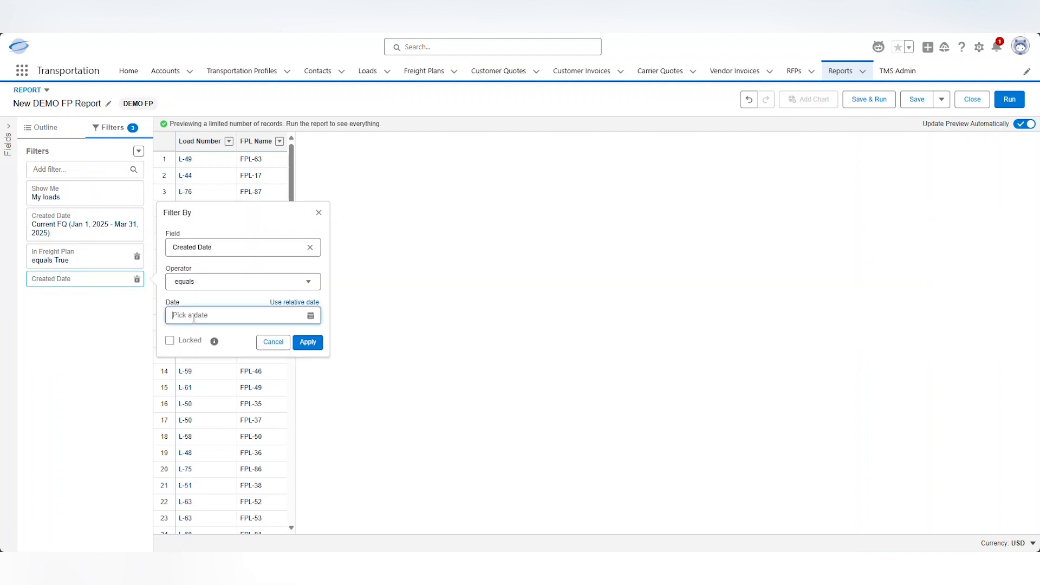
{"action": "left_click", "coordinate": [285, 304]}
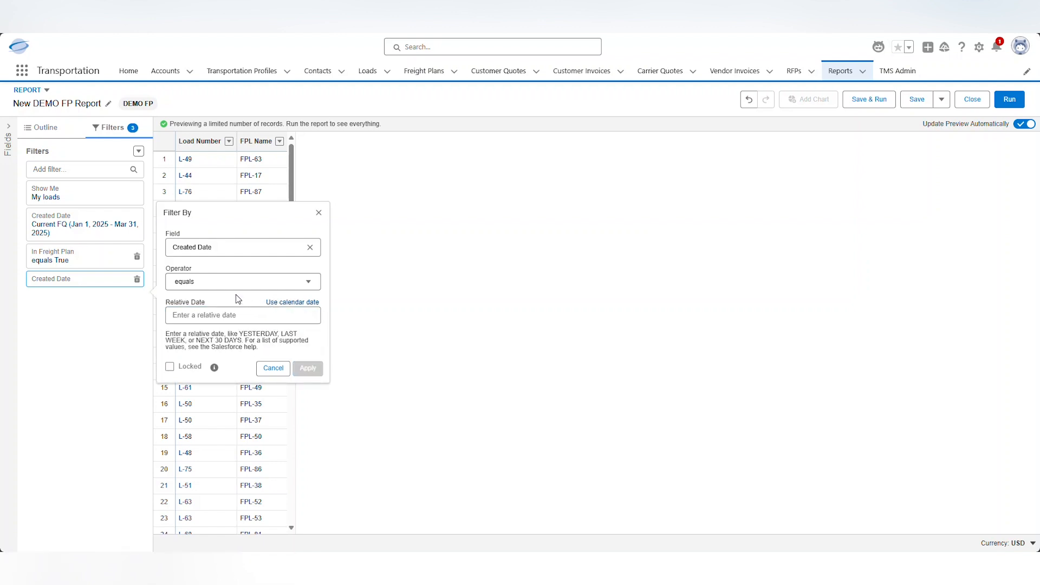
{"action": "left_click", "coordinate": [211, 317]}
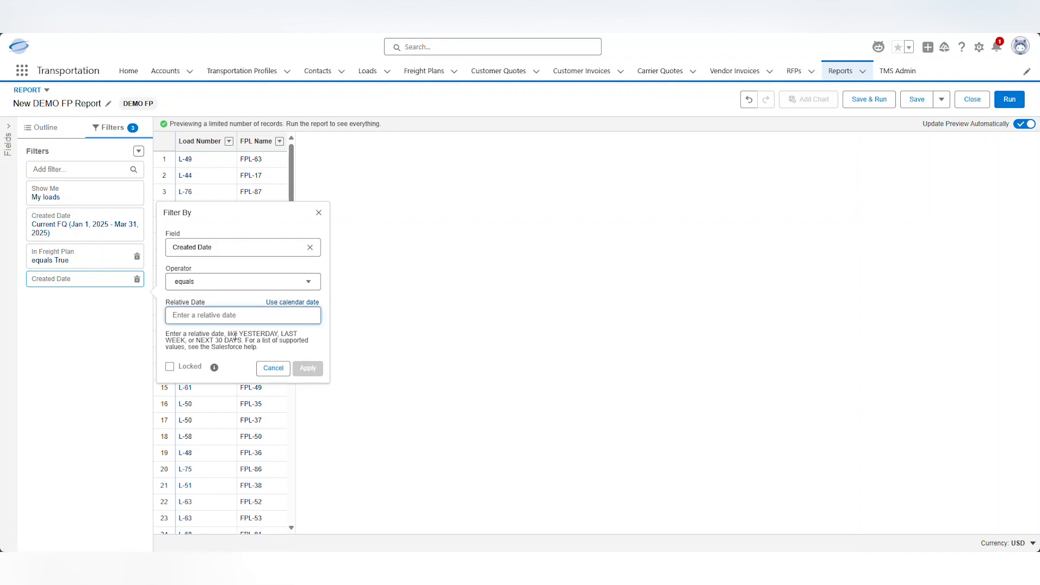
{"action": "type", "text": "today"}
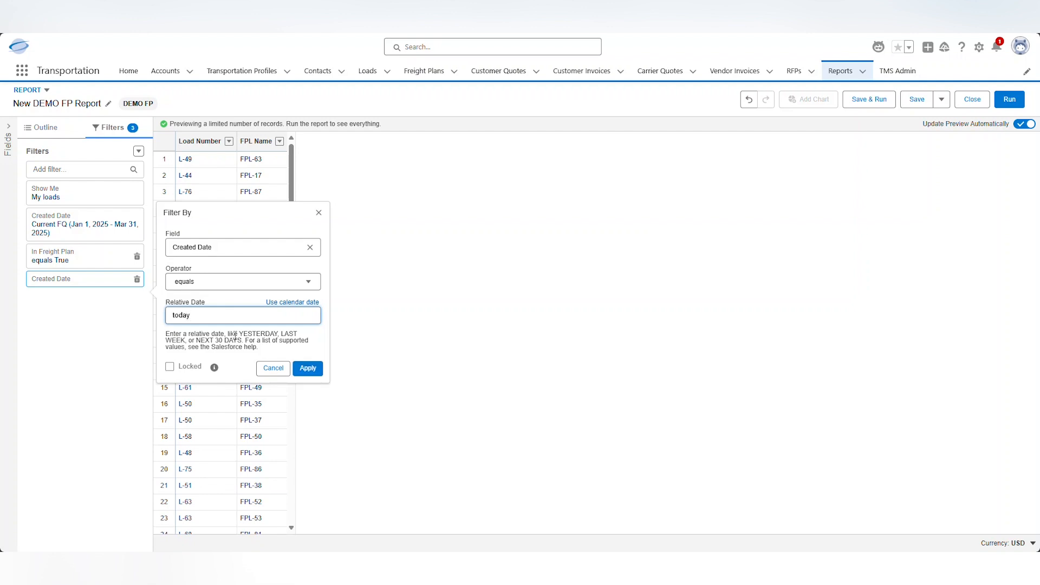
{"action": "left_click", "coordinate": [305, 369]}
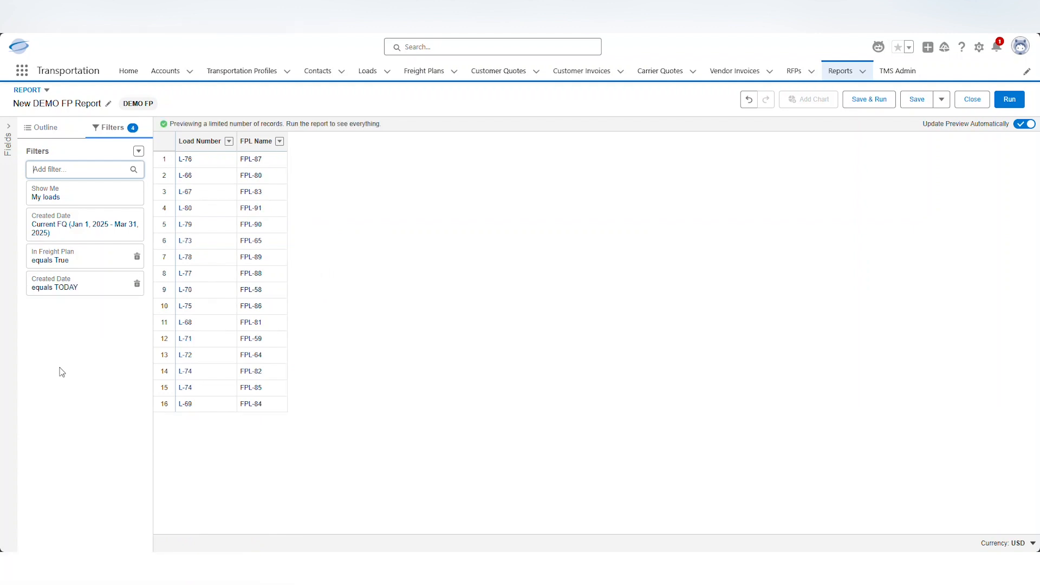
Add Carrier Load and Customer Load as report columns from a 'load' field search
{"action": "left_click", "coordinate": [37, 129]}
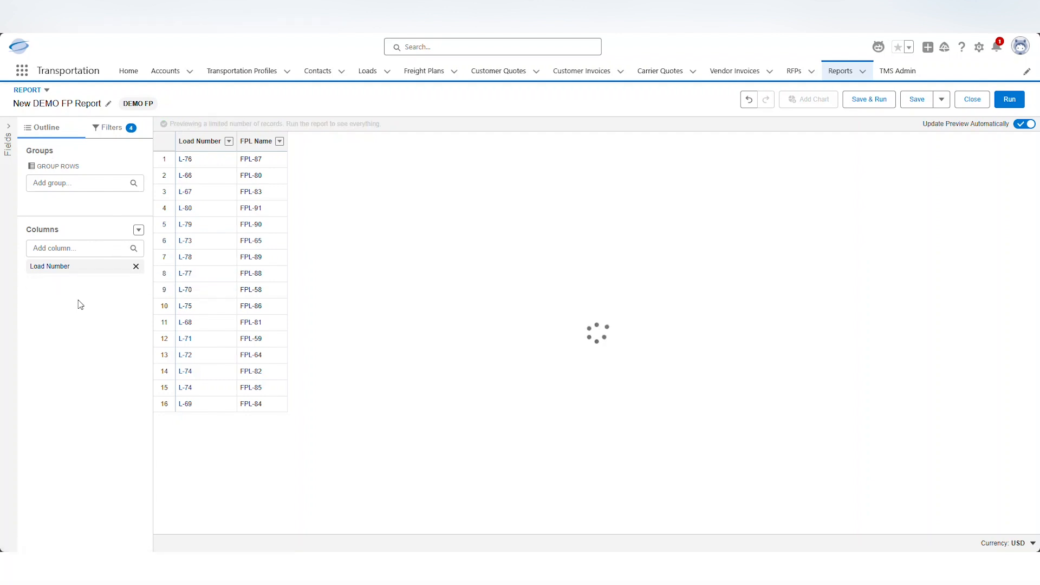
{"action": "left_click", "coordinate": [8, 130]}
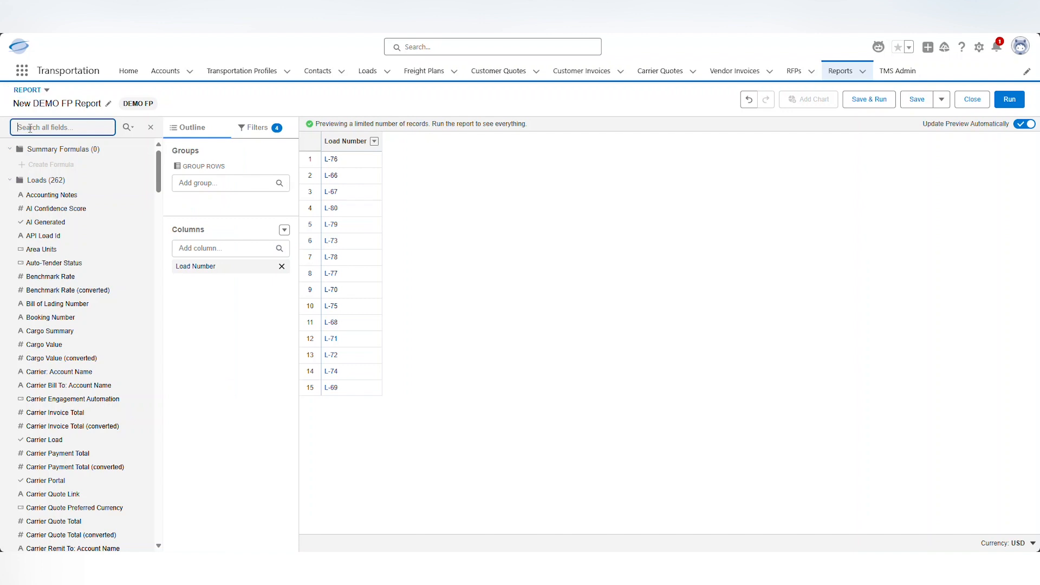
{"action": "type", "text": "load"}
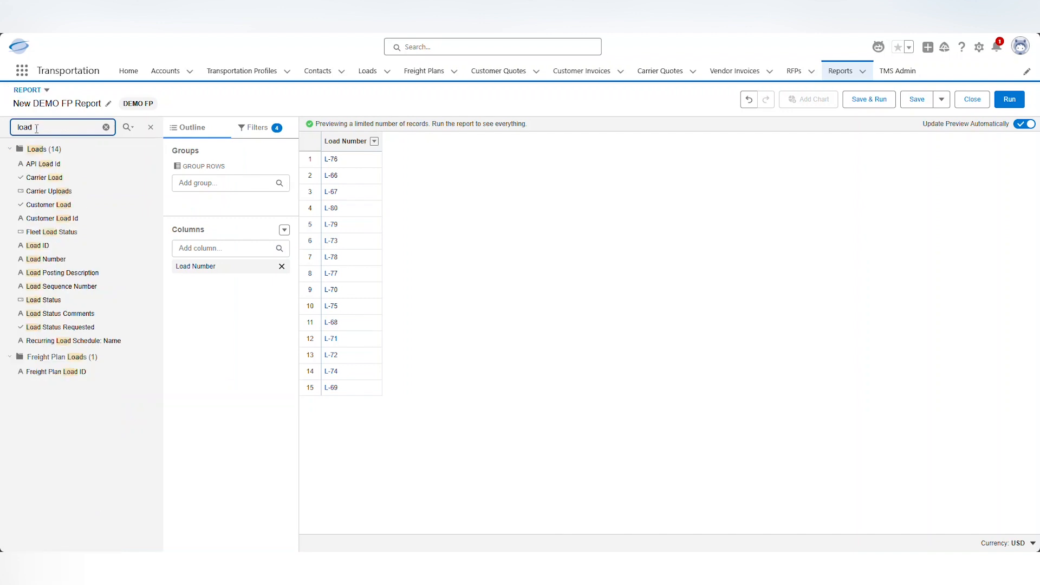
{"action": "left_click", "coordinate": [55, 180]}
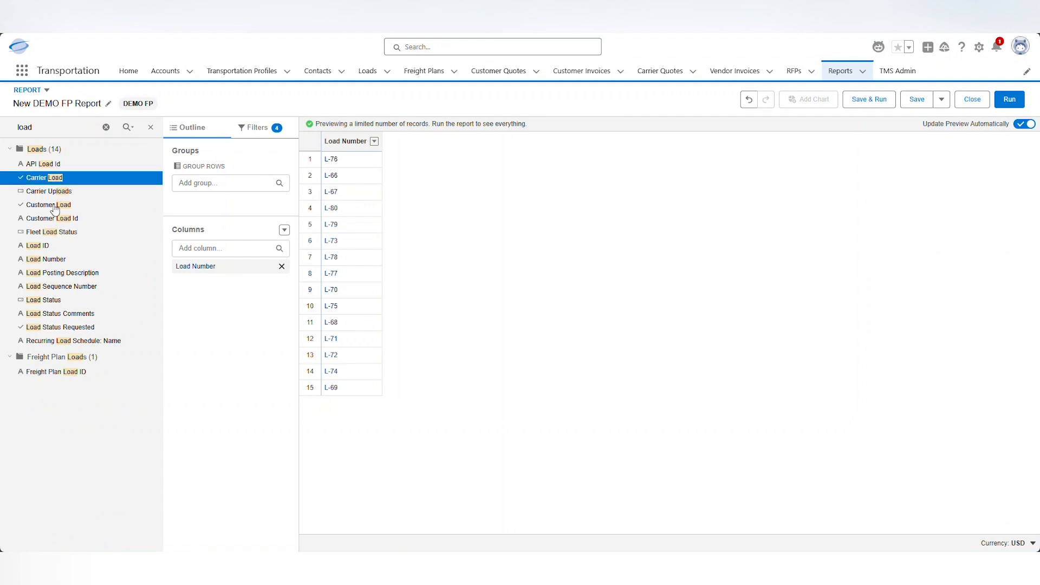
{"action": "left_click", "coordinate": [55, 208], "text": "ctrl"}
{"action": "left_click_drag", "start_coordinate": [101, 212], "coordinate": [168, 277]}
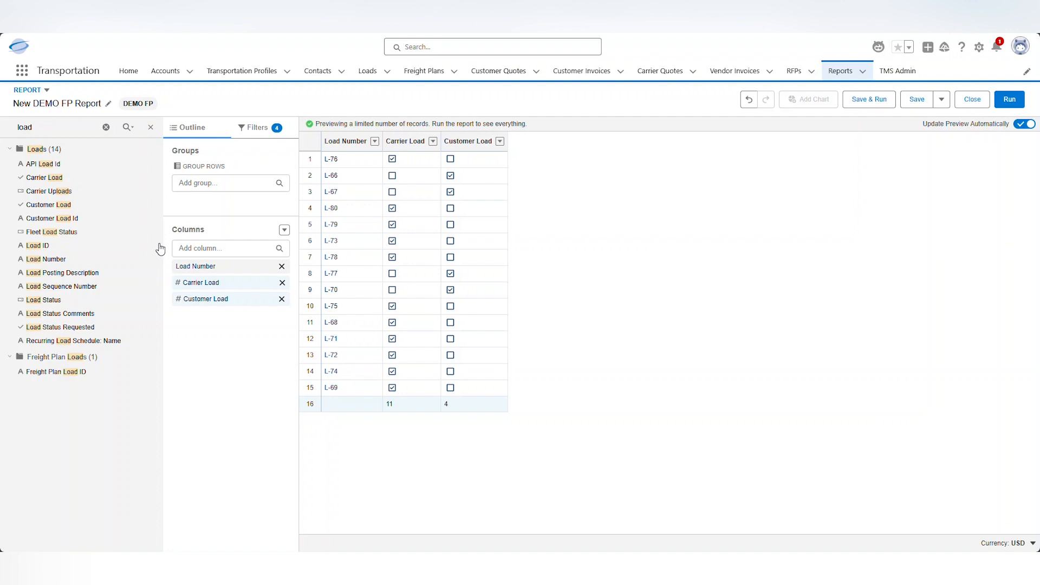
Add Customer: Account Name, Carrier: Account Name and City Lane as report columns
{"action": "left_click", "coordinate": [104, 129]}
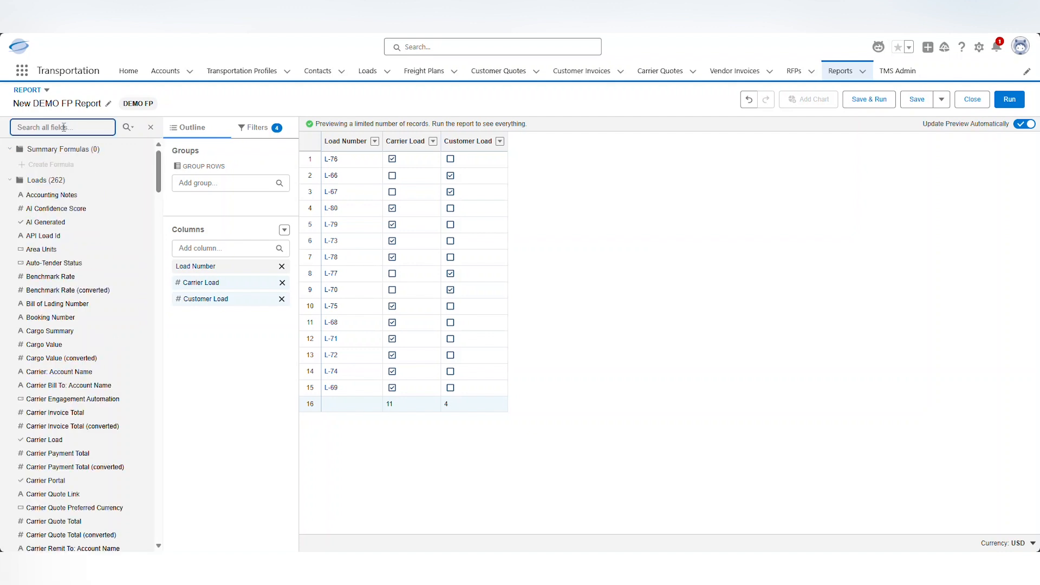
{"action": "type", "text": "customer"}
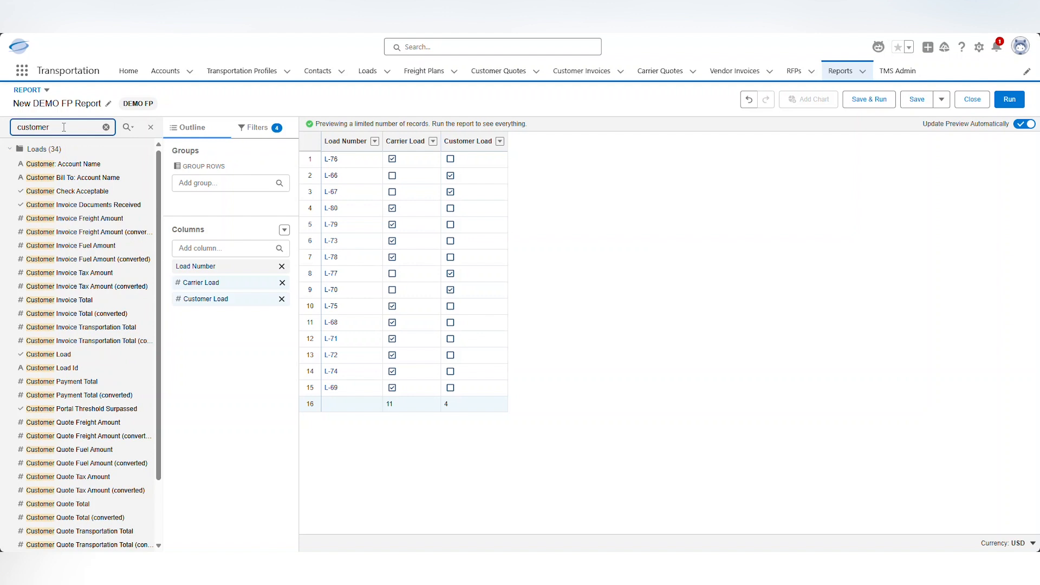
{"action": "left_click_drag", "start_coordinate": [64, 162], "coordinate": [174, 317]}
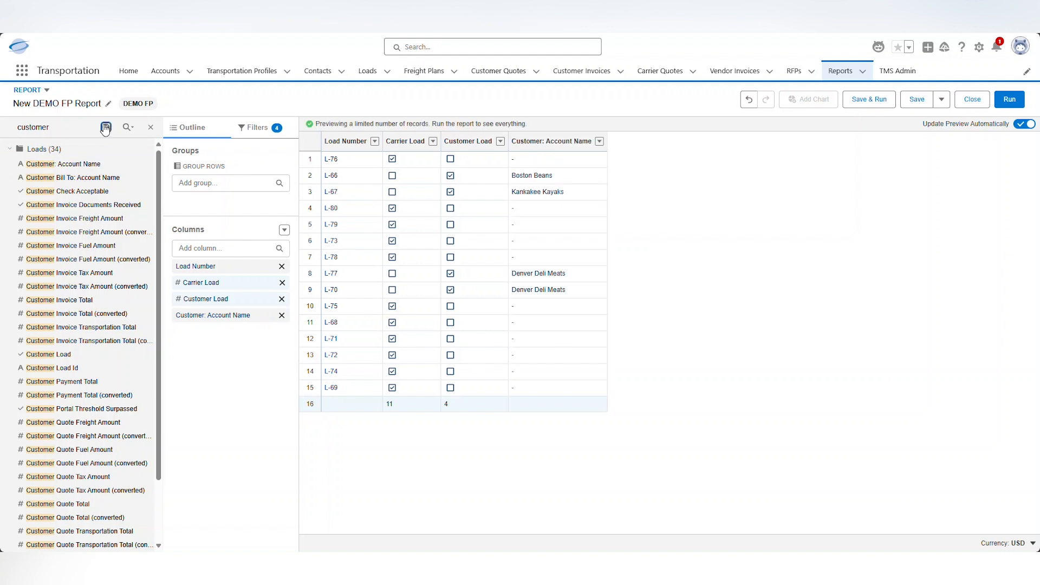
{"action": "left_click", "coordinate": [54, 124]}
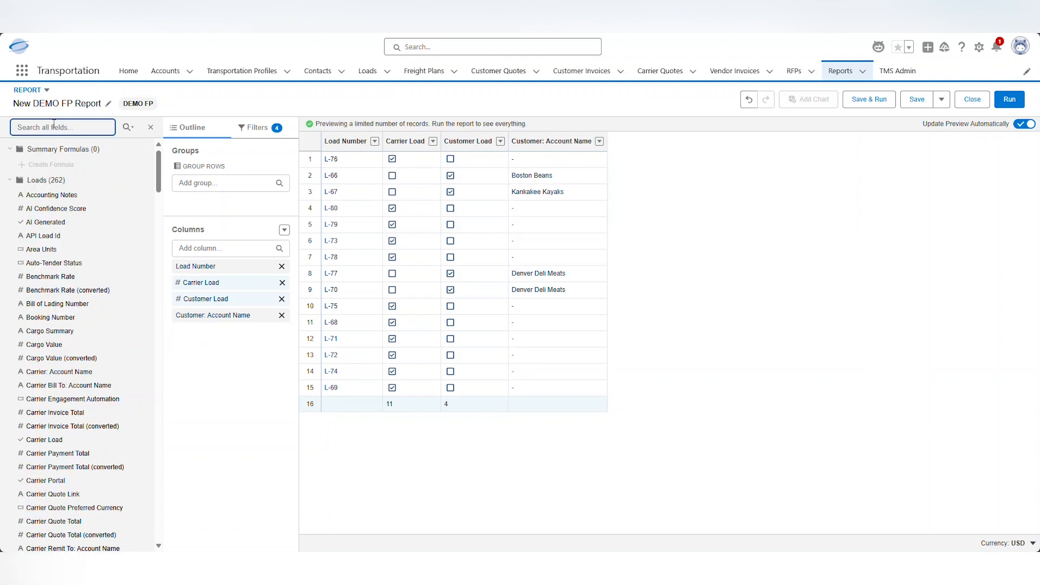
{"action": "type", "text": "carrier"}
{"action": "left_click_drag", "start_coordinate": [60, 164], "coordinate": [177, 332]}
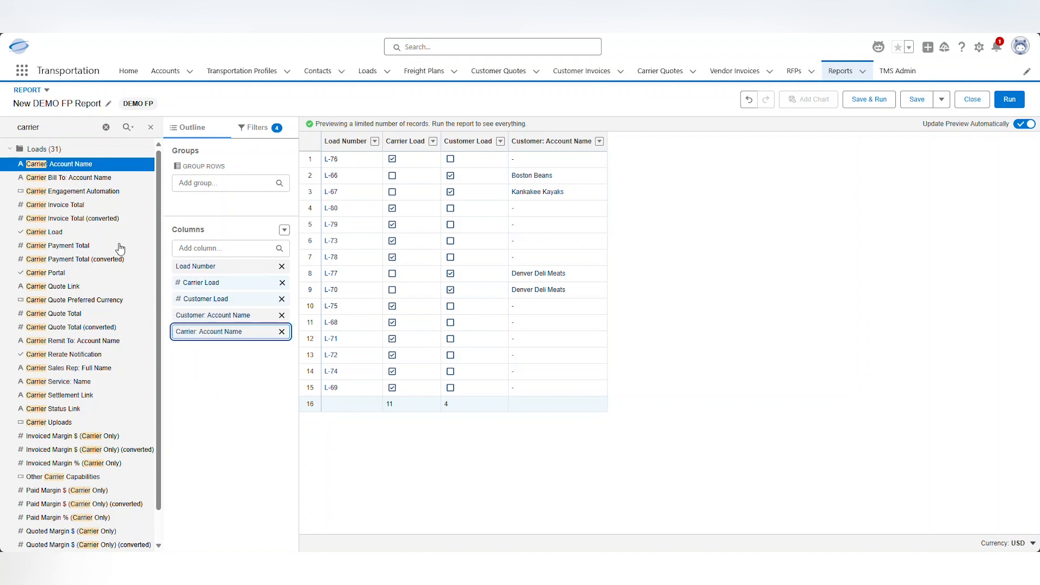
{"action": "left_click", "coordinate": [106, 127]}
{"action": "left_click", "coordinate": [77, 127]}
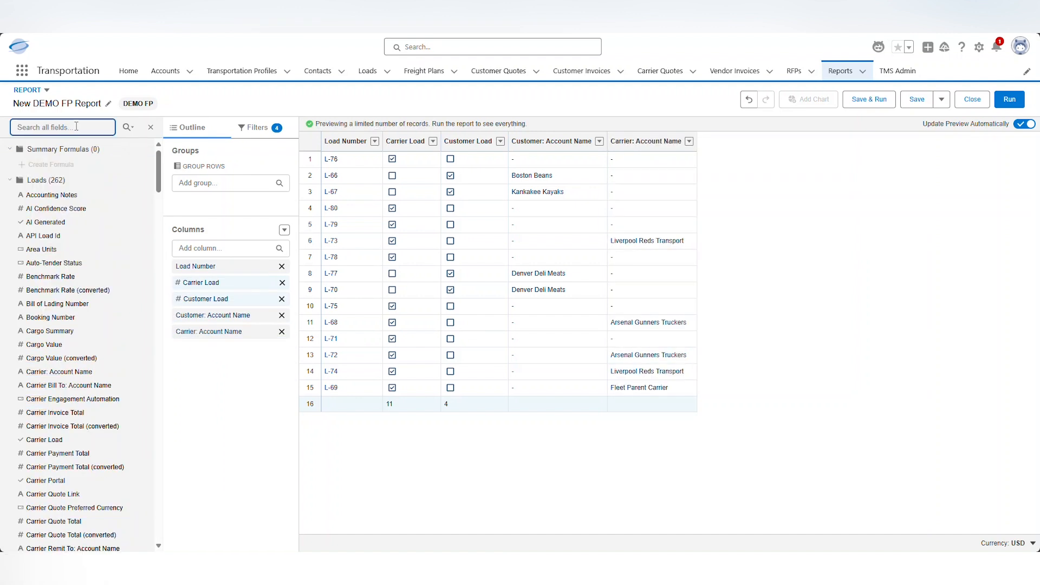
{"action": "type", "text": "city"}
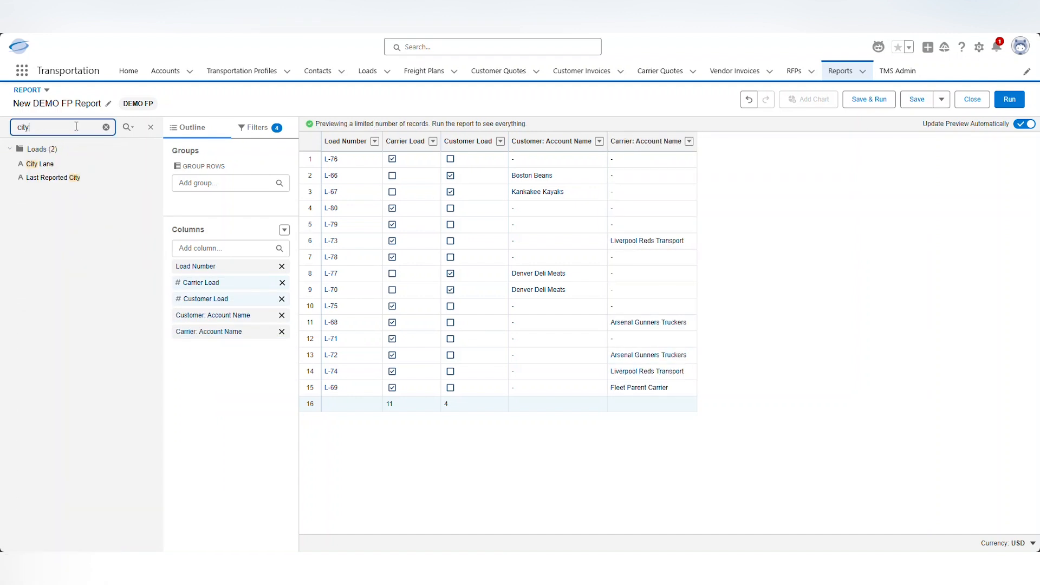
{"action": "left_click", "coordinate": [56, 169]}
{"action": "left_click_drag", "start_coordinate": [56, 169], "coordinate": [179, 348]}
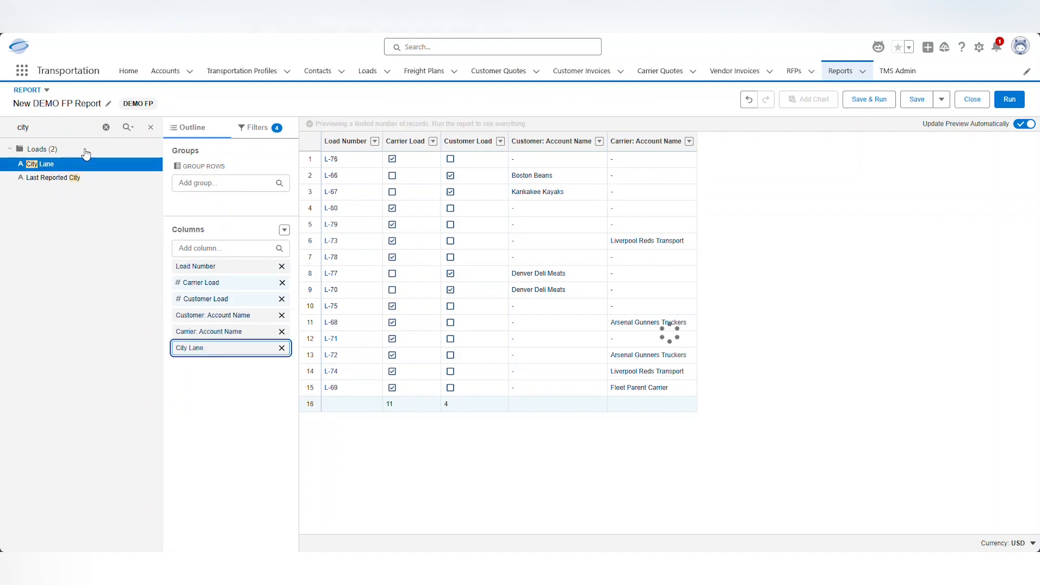
{"action": "left_click", "coordinate": [106, 128]}
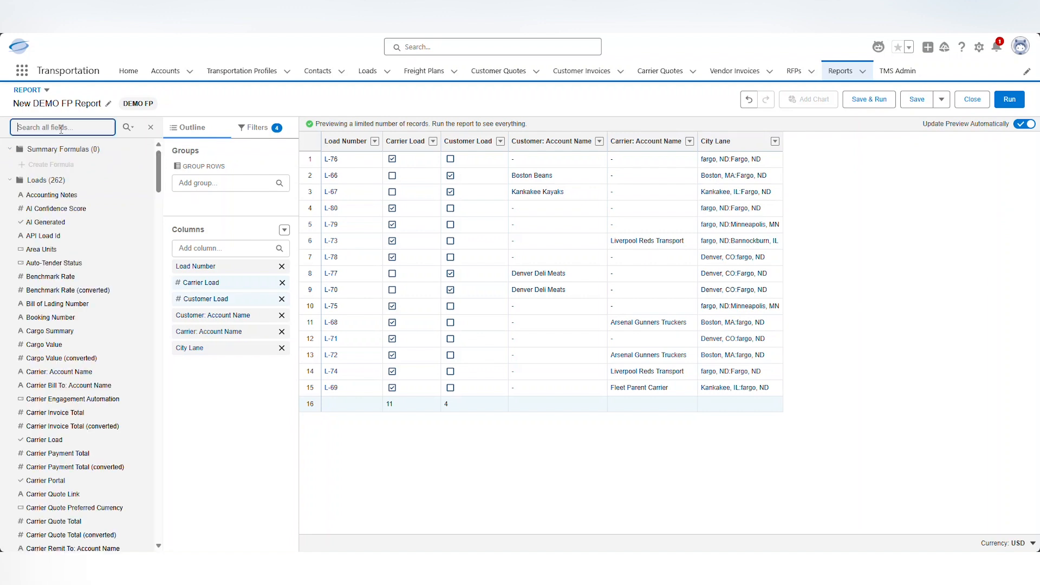
Add Customer Quote Total, Carrier Quote Total and Quoted Margin $ columns, then collapse the Fields panel
{"action": "type", "text": "quote"}
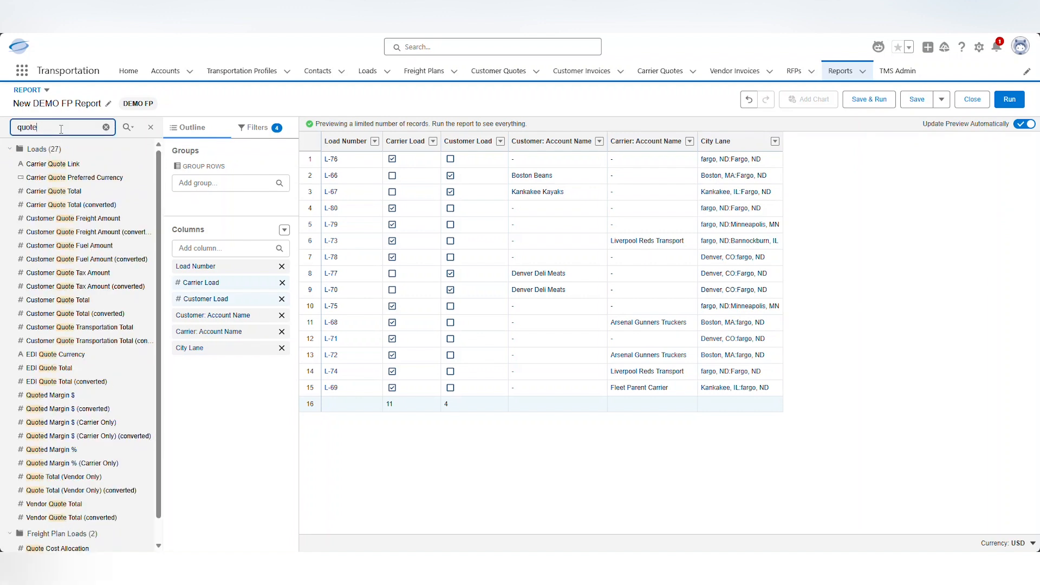
{"action": "left_click", "coordinate": [69, 304]}
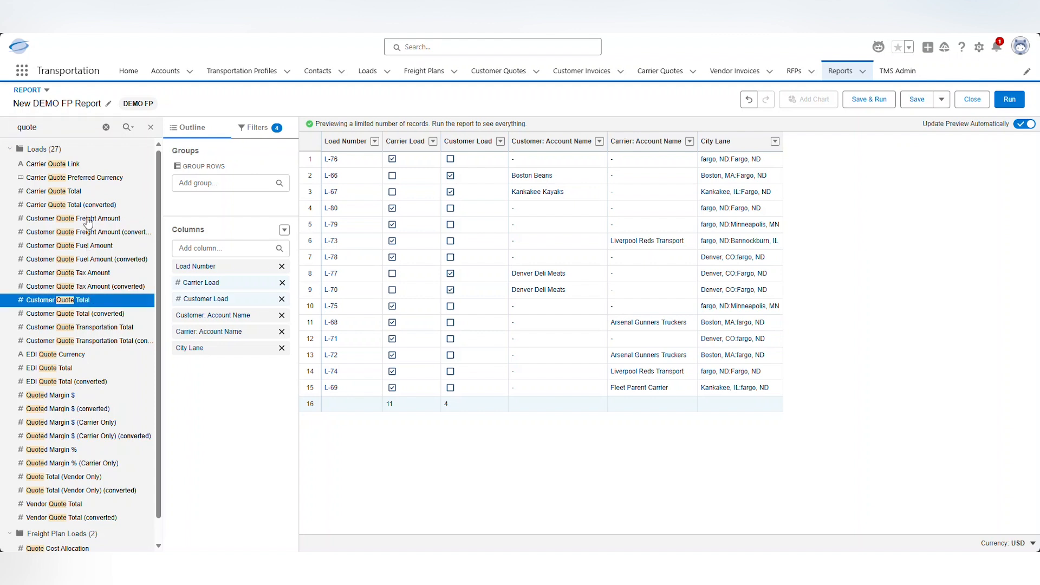
{"action": "left_click", "coordinate": [71, 194], "text": "ctrl"}
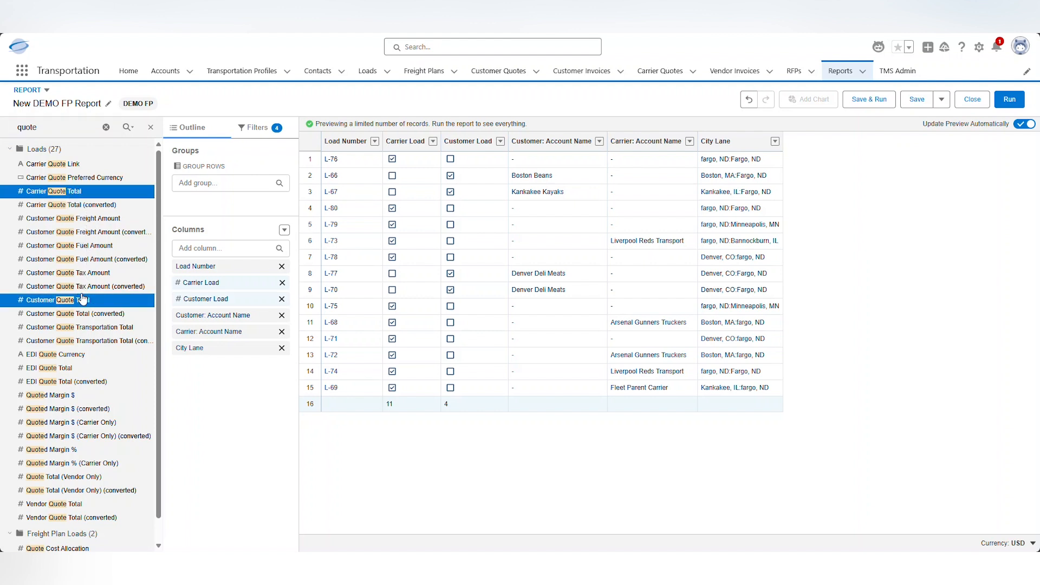
{"action": "left_click", "coordinate": [103, 396], "text": "ctrl"}
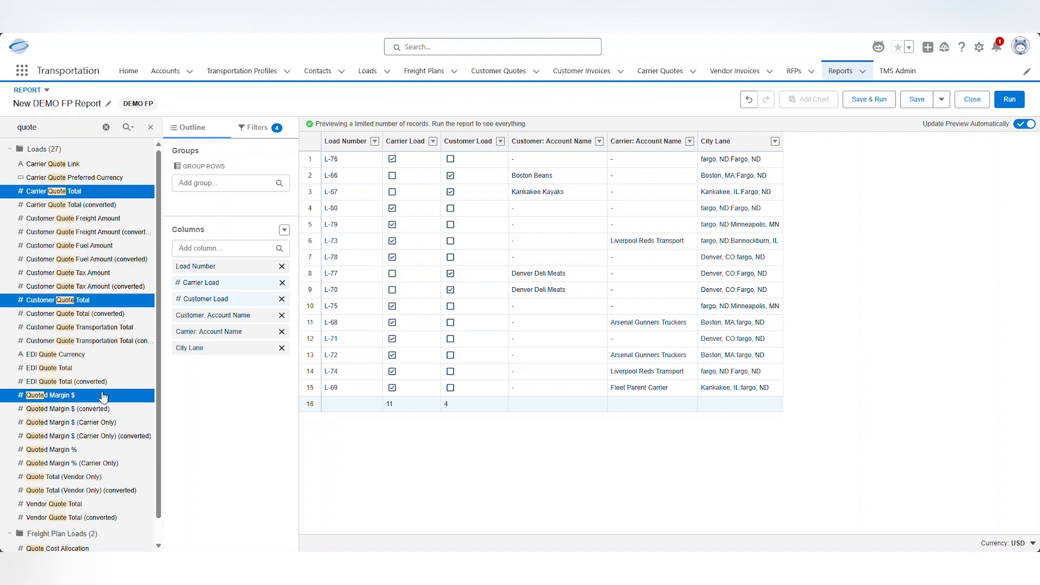
{"action": "left_click_drag", "start_coordinate": [103, 397], "coordinate": [175, 359]}
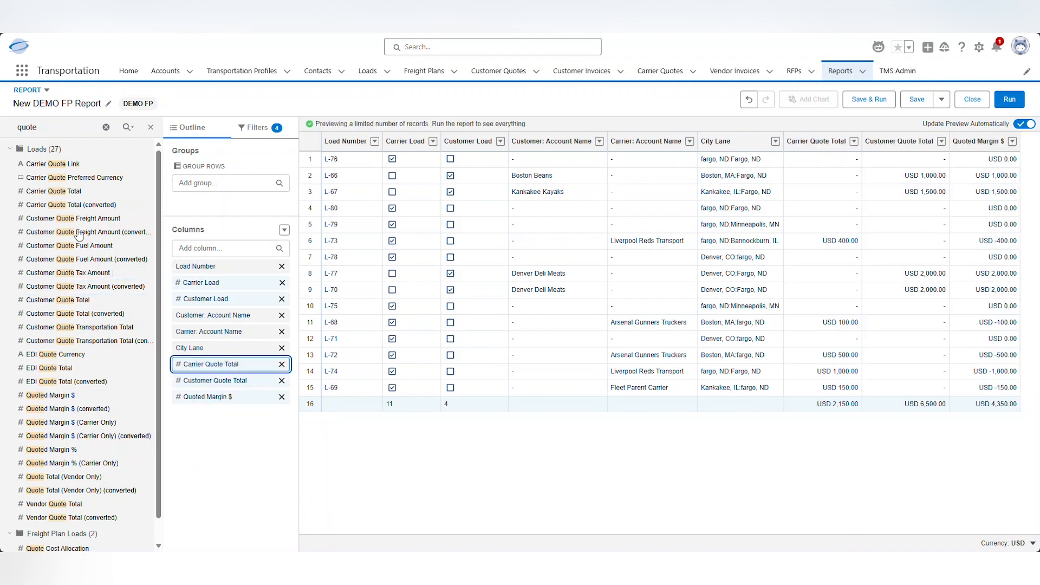
{"action": "left_click", "coordinate": [106, 129]}
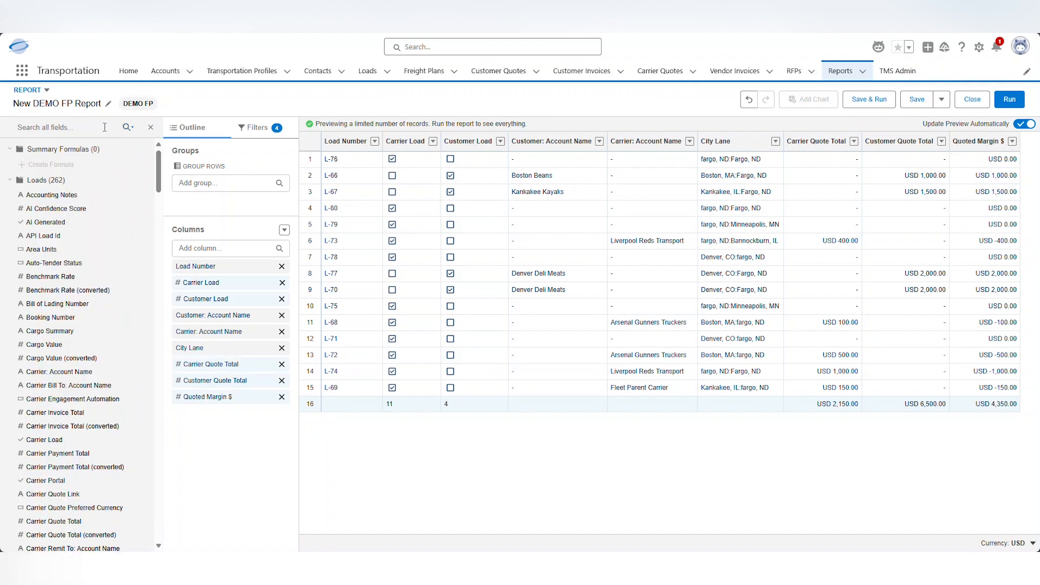
{"action": "left_click", "coordinate": [150, 129]}
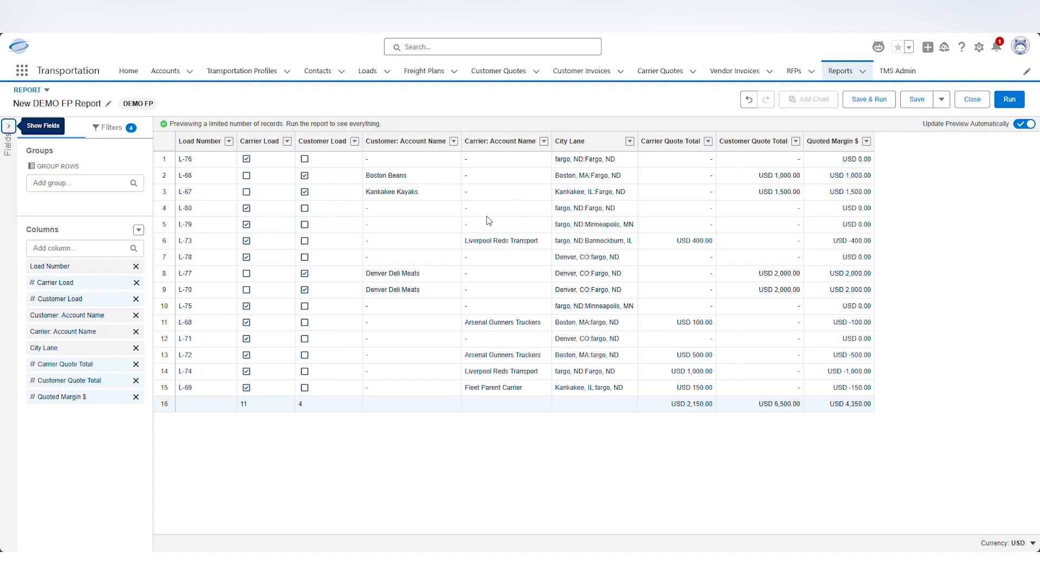
Add a row grouping on Freight Plan: Name, found by searching 'freight'
{"action": "left_click", "coordinate": [66, 182]}
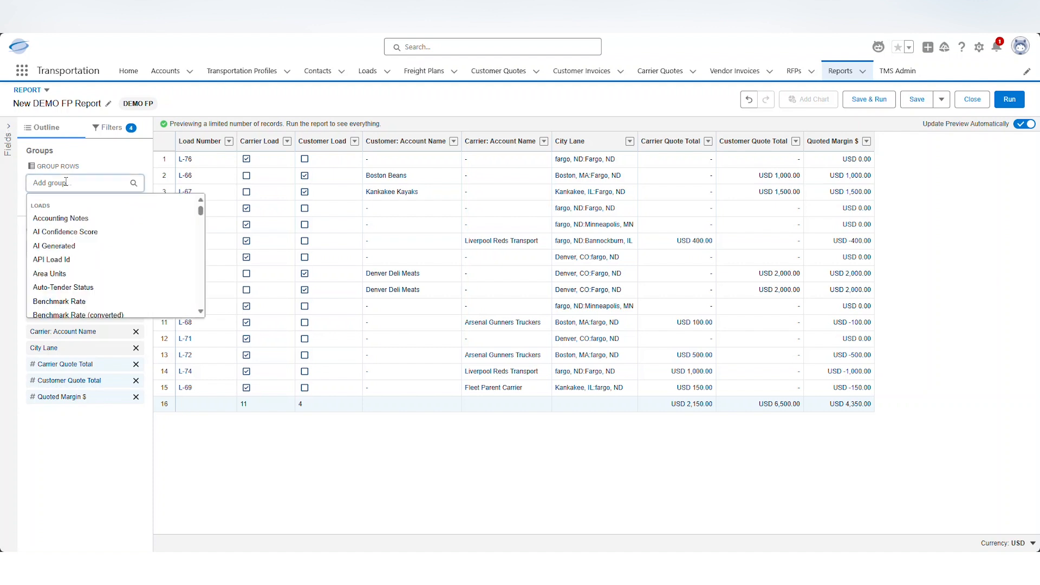
{"action": "type", "text": "freihg"}
{"action": "key", "text": "BackSpace"}
{"action": "key", "text": "BackSpace"}
{"action": "type", "text": "gh"}
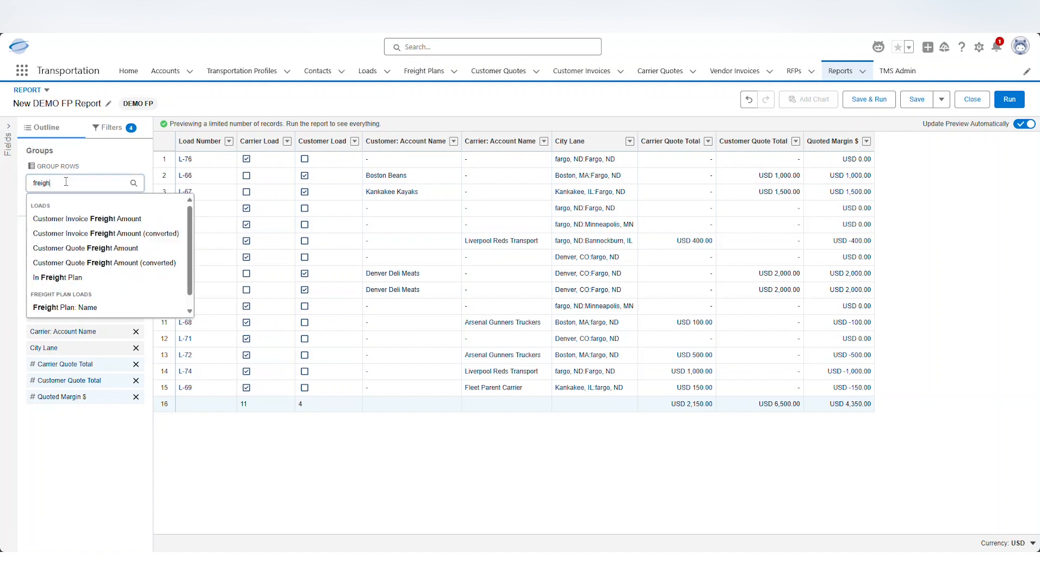
{"action": "left_click", "coordinate": [92, 307]}
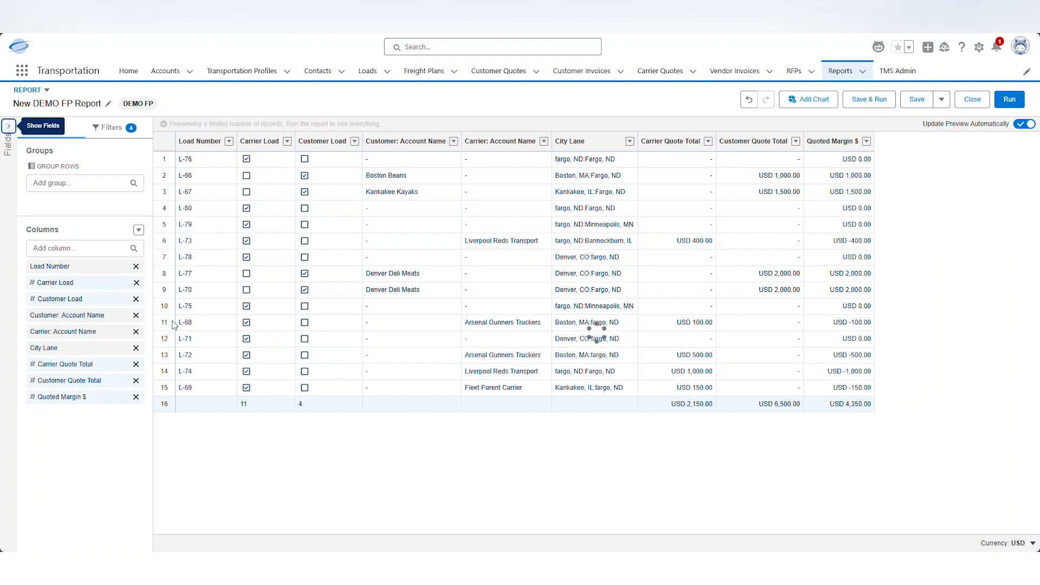